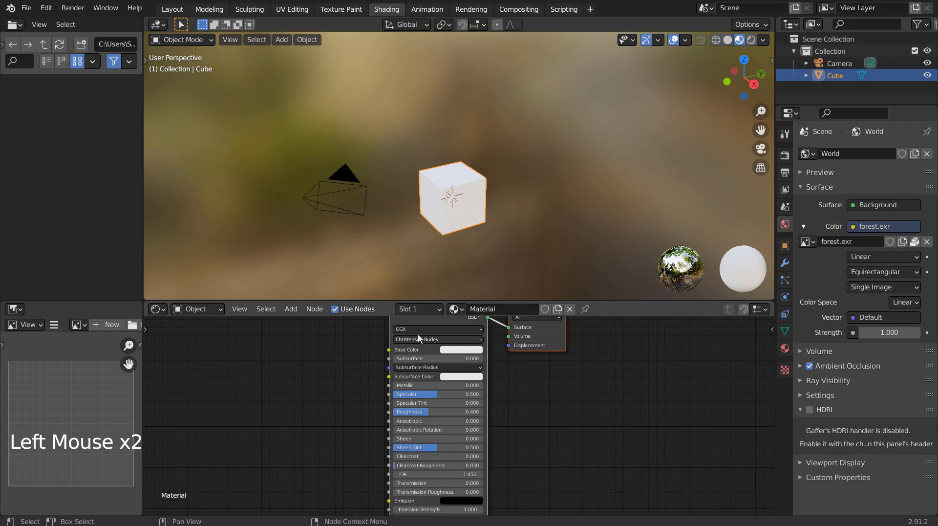
Delete the Principled BSDF node from the cube's material and add a Checker Texture node on the far side of the graph
left_click(436, 323)
key("x")
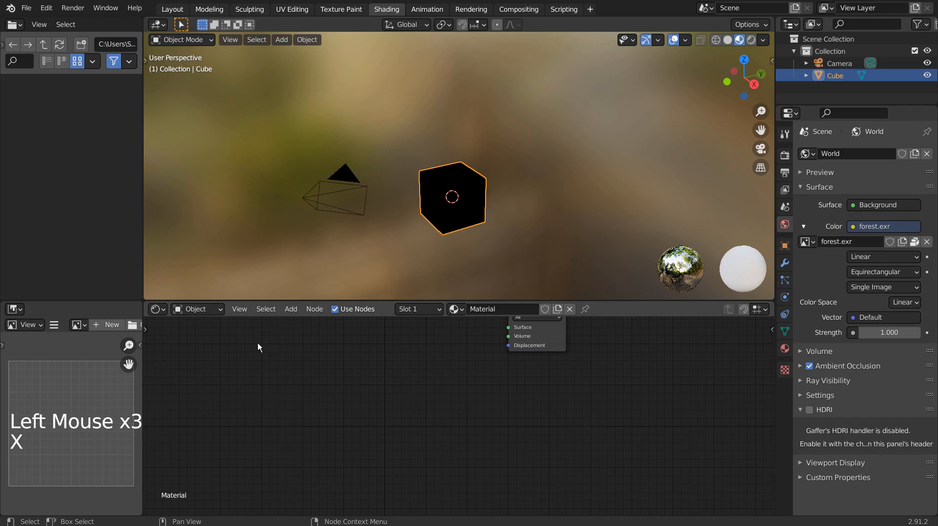
left_click(257, 342)
key("shift+a")
left_click(257, 342)
type("ch")
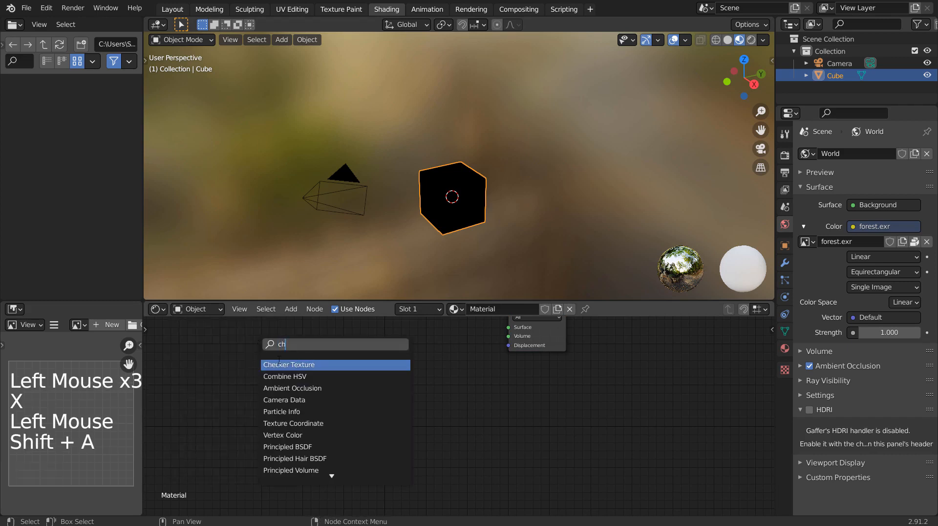
left_click(279, 361)
left_click(237, 363)
Add a Math node beside the Checker Texture node
key("shift+a")
left_click(339, 350)
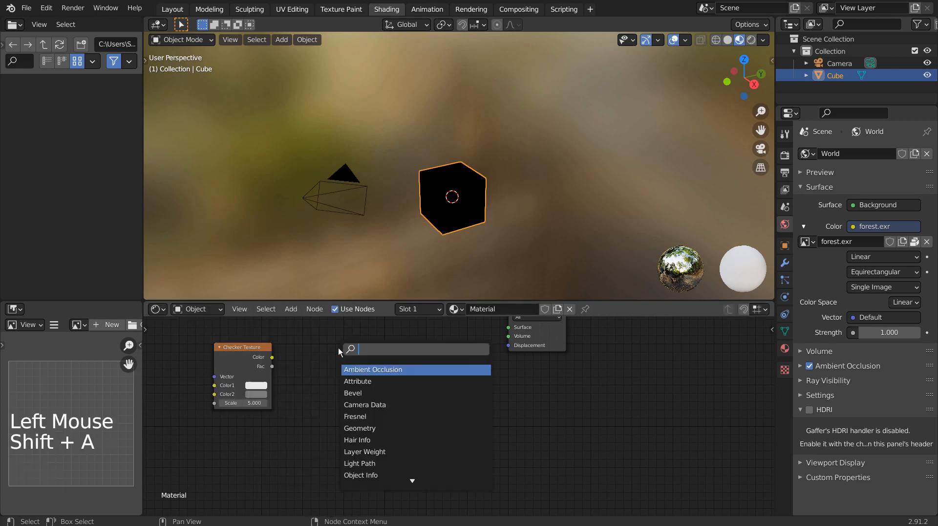
type("math")
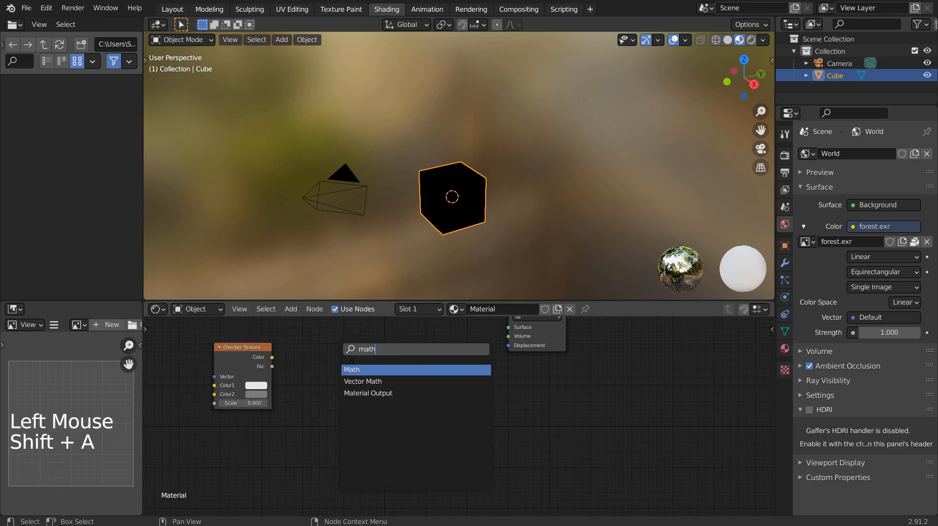
left_click(357, 369)
left_click(357, 367)
Add a Volume Scatter node between the Math node and the Material Output
key("shift+a")
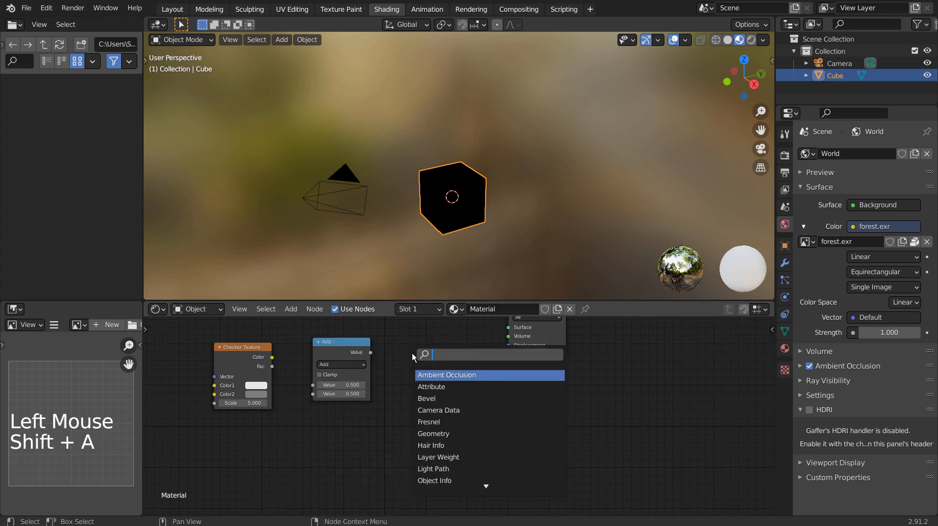
type("vol")
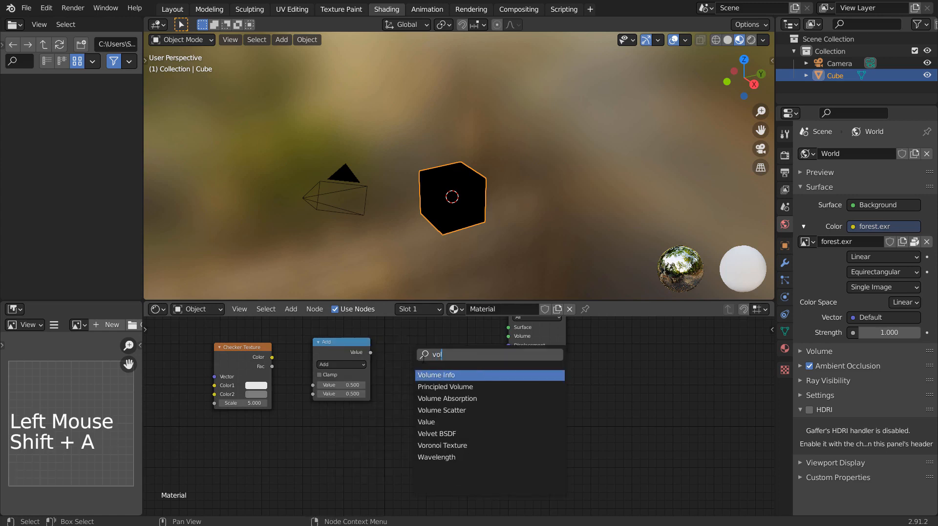
left_click(459, 410)
left_click(456, 390)
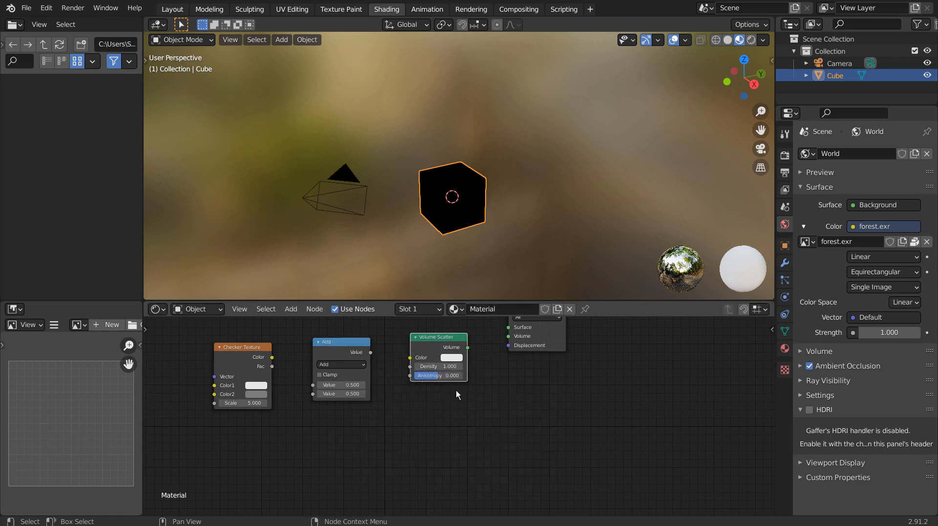
Link Checker Texture Fac through the Add node, with second value 25, into Volume Scatter Density, and its Volume output into Material Output Volume
middle_click_drag(531, 399, 532, 448, "shift")
left_click_drag(467, 397, 508, 385)
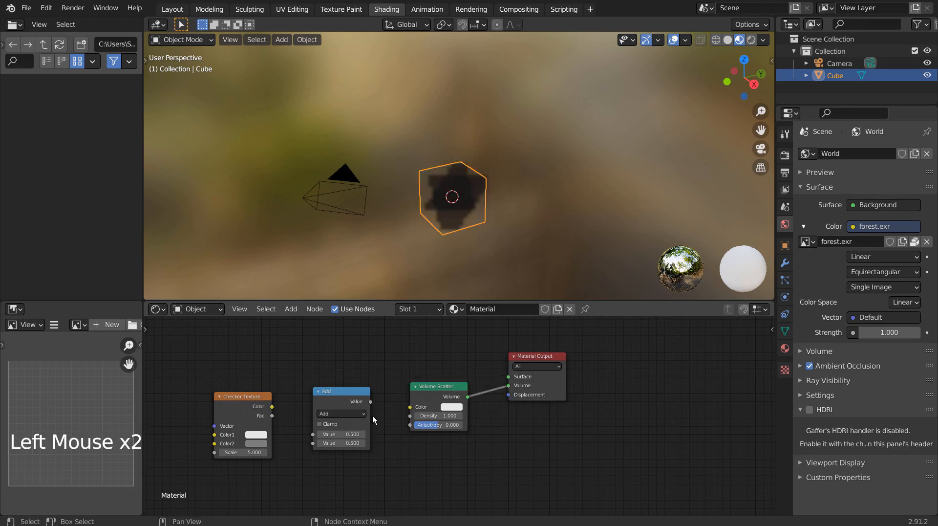
left_click_drag(368, 403, 406, 418)
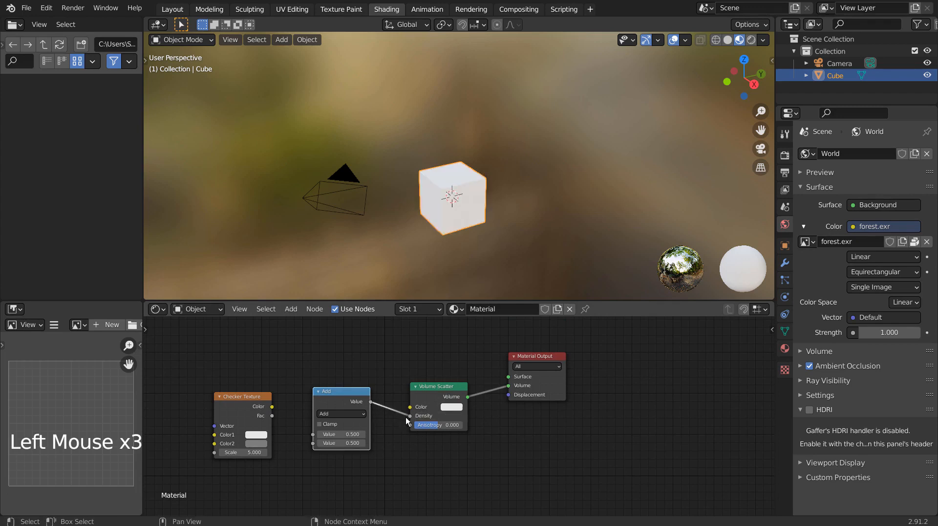
left_click_drag(272, 415, 318, 436)
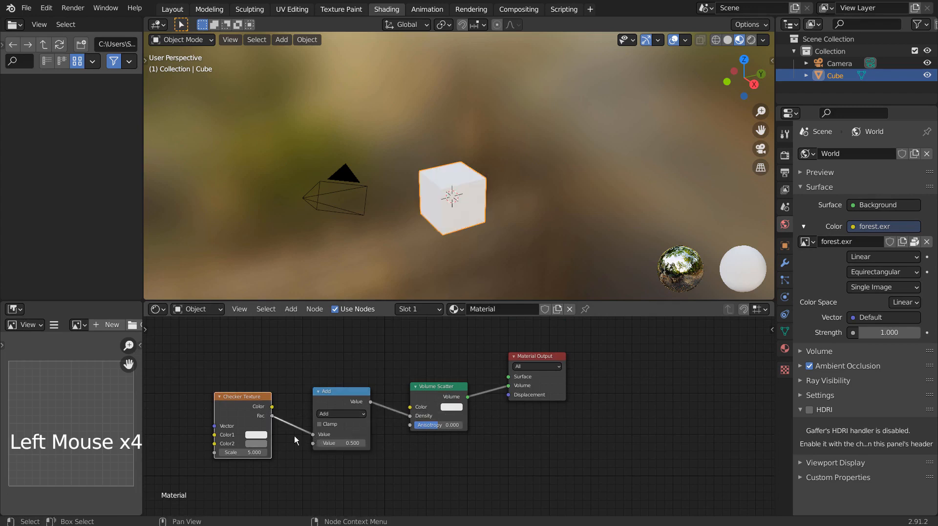
left_click(254, 443)
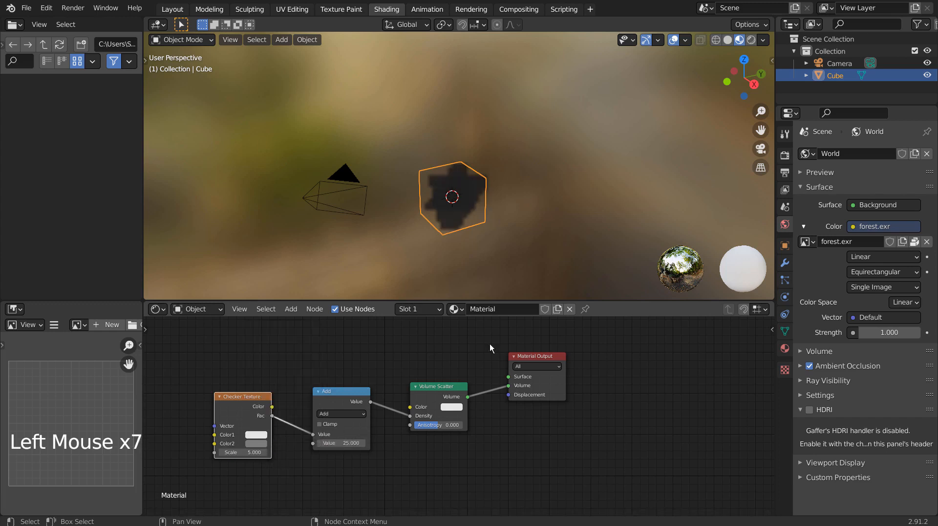
Switch the 3D viewport to rendered shading and examine the volumetric cube up close
left_click(752, 40)
scroll(508, 213, "up", 4)
middle_click_drag(509, 212, 566, 171)
scroll(530, 209, "up", 4)
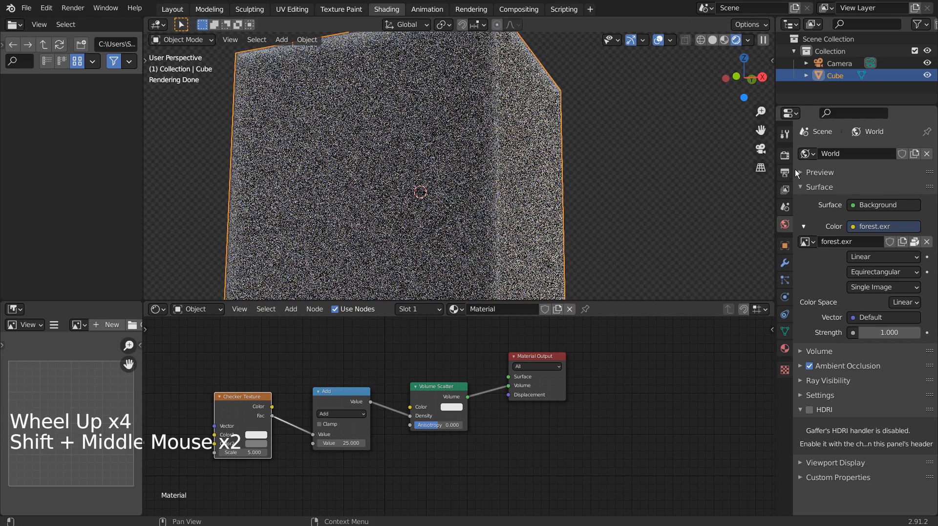
Set the Cycles sampling to 11 viewport samples and 32 render samples
left_click(785, 155)
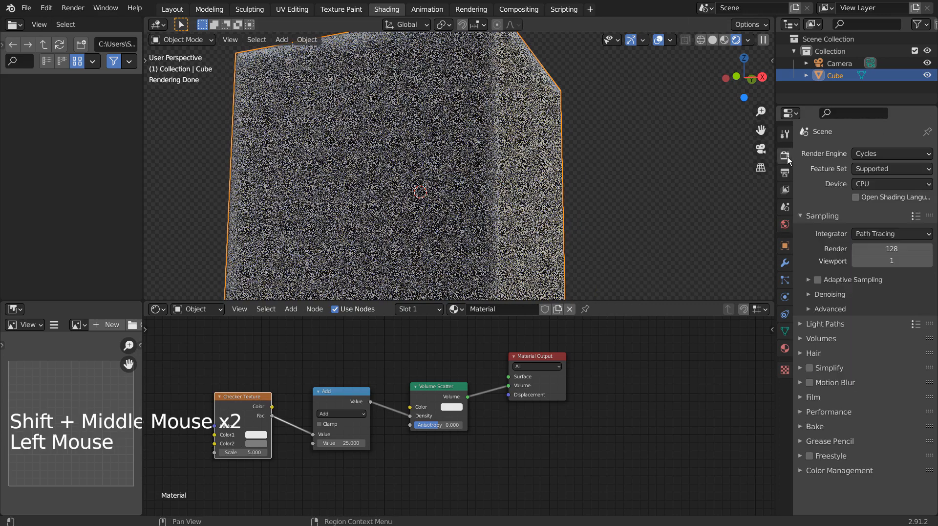
left_click(884, 258)
type("11")
key("Return")
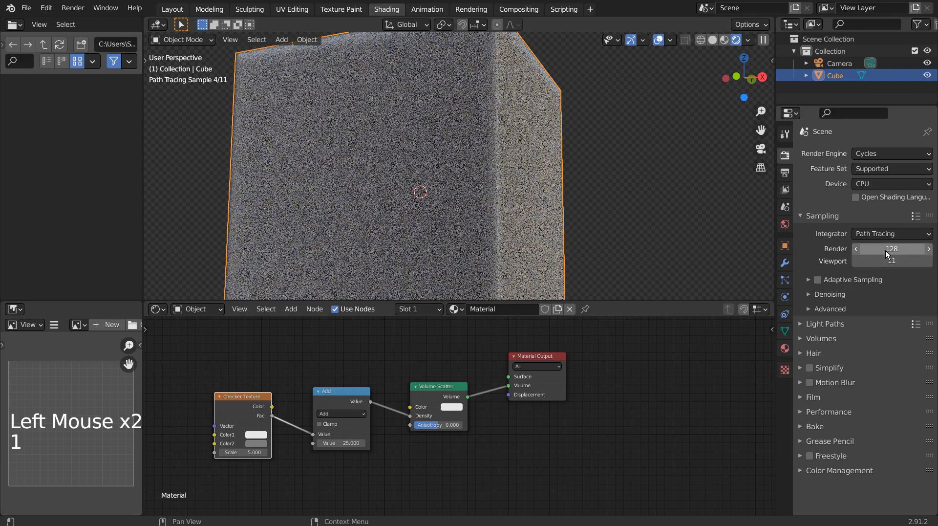
left_click(886, 250)
type("32")
key("Return")
Add a UV sphere at the cube's centre and scale it up until it encloses the cube
middle_click_drag(662, 225, 481, 224)
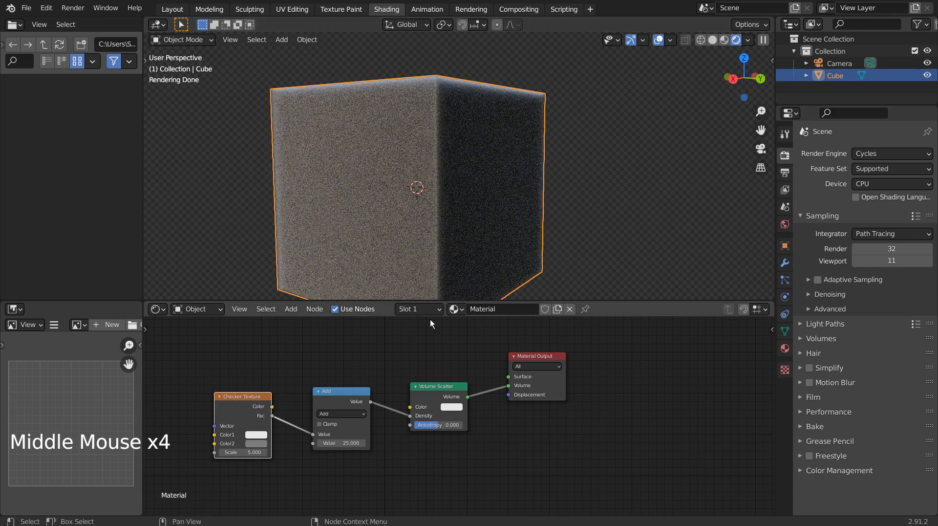
left_click(604, 150)
key("shift+a")
mouse_move(607, 149)
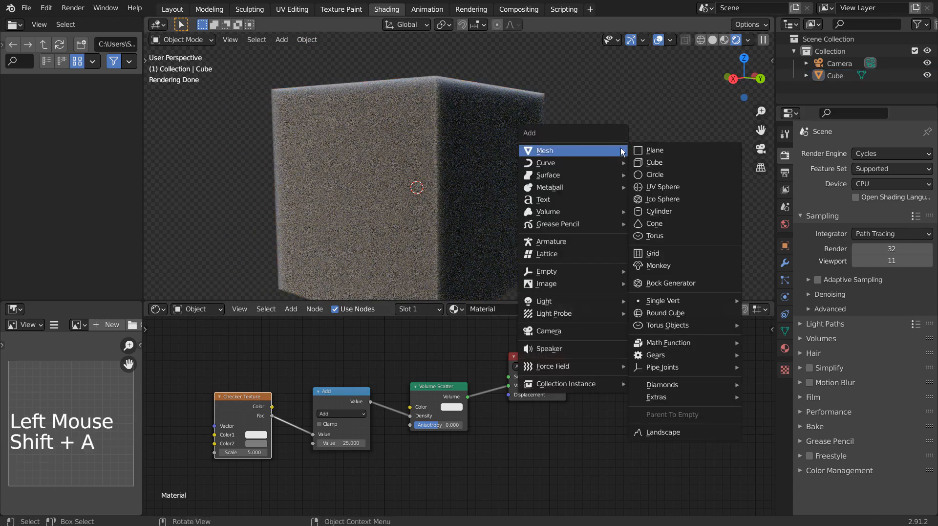
left_click(656, 182)
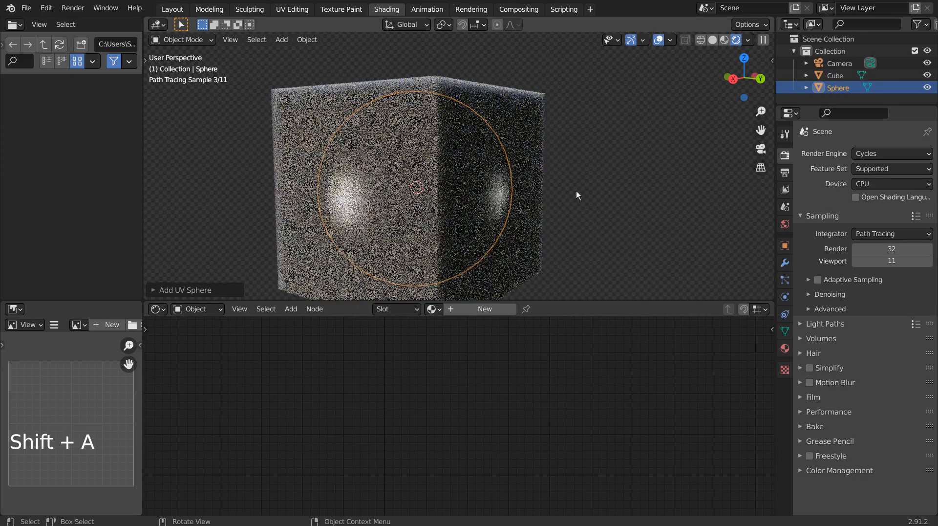
key("s")
left_click(719, 190)
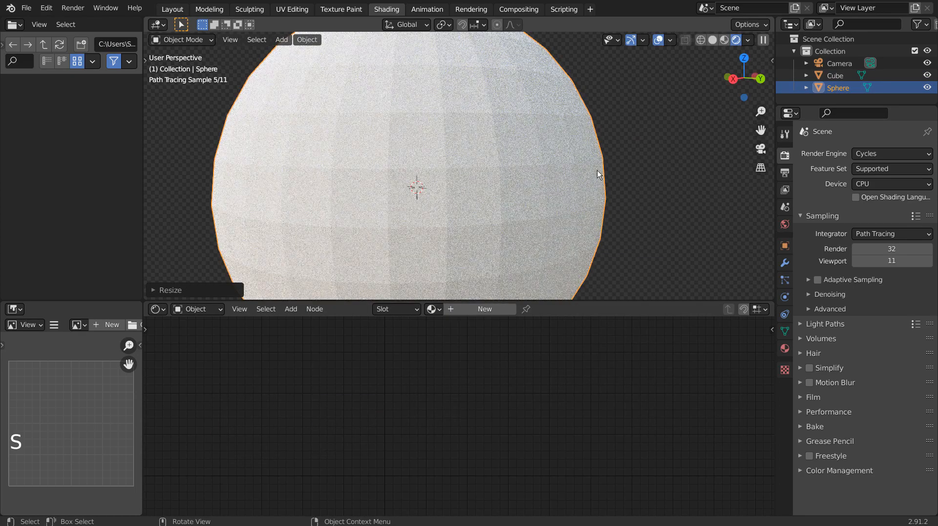
Smooth the sphere with level 3 subdivision and smooth shading, and scale it down to bulge slightly through the cube's faces
key("ctrl+3")
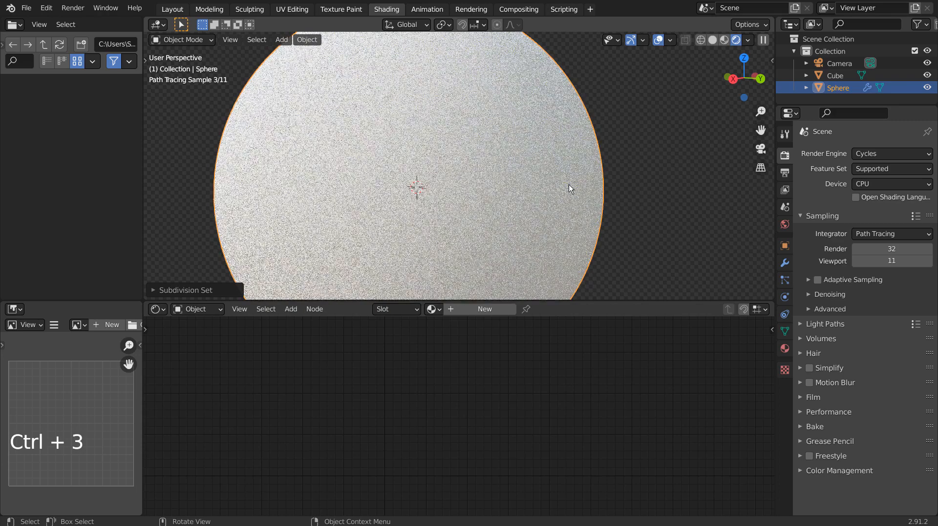
right_click(541, 157)
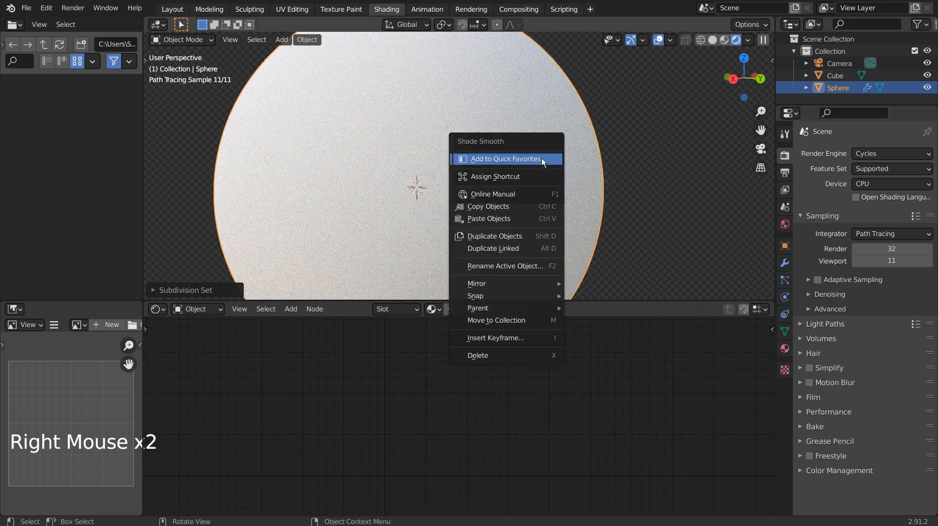
left_click(506, 159)
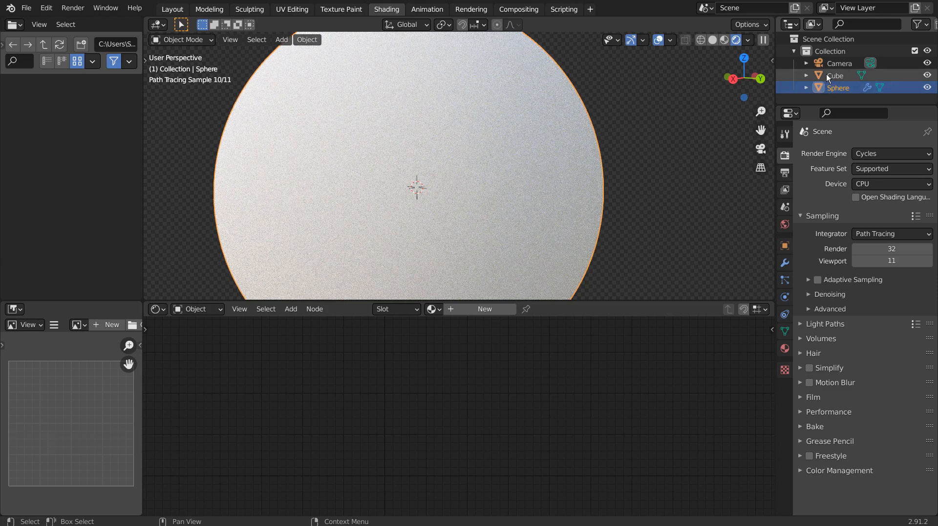
key("s")
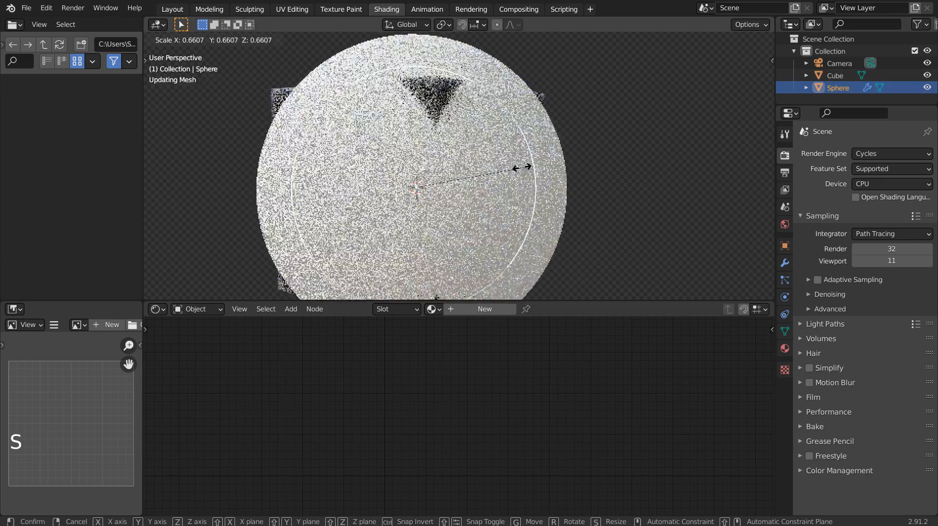
left_click(520, 153)
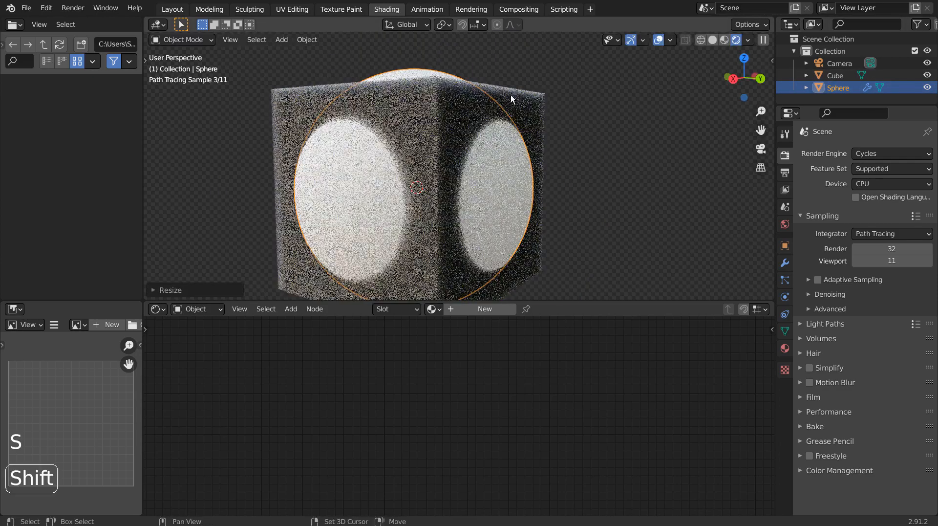
Copy the cube's volume material to the sphere
left_click(528, 96, "shift")
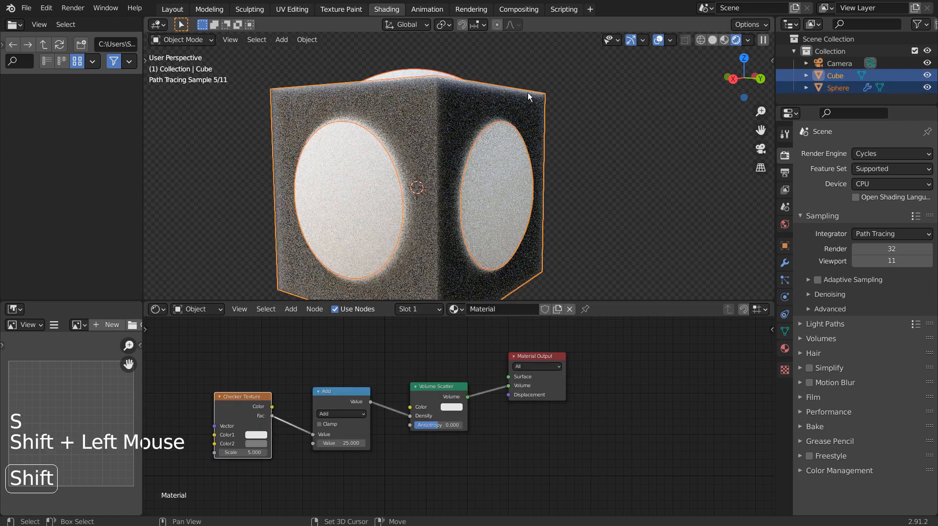
left_click(785, 348)
left_click(927, 179)
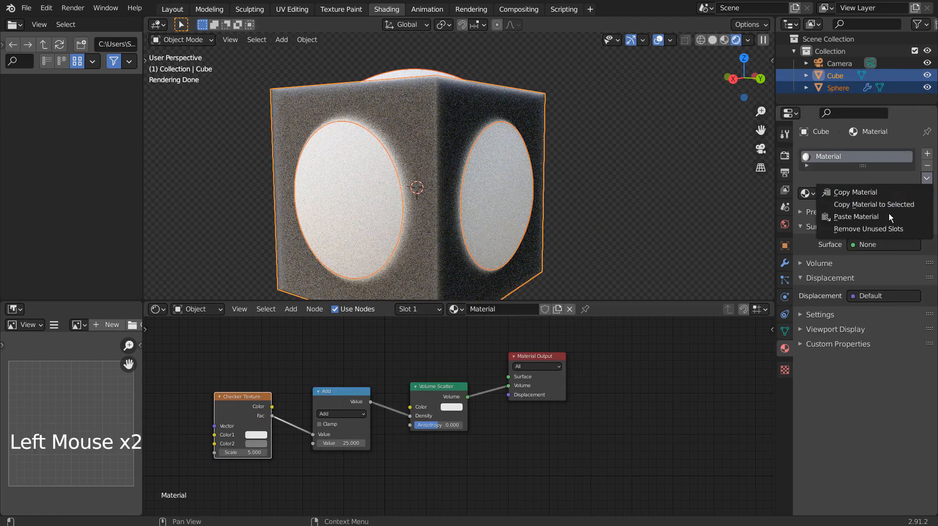
left_click(875, 204)
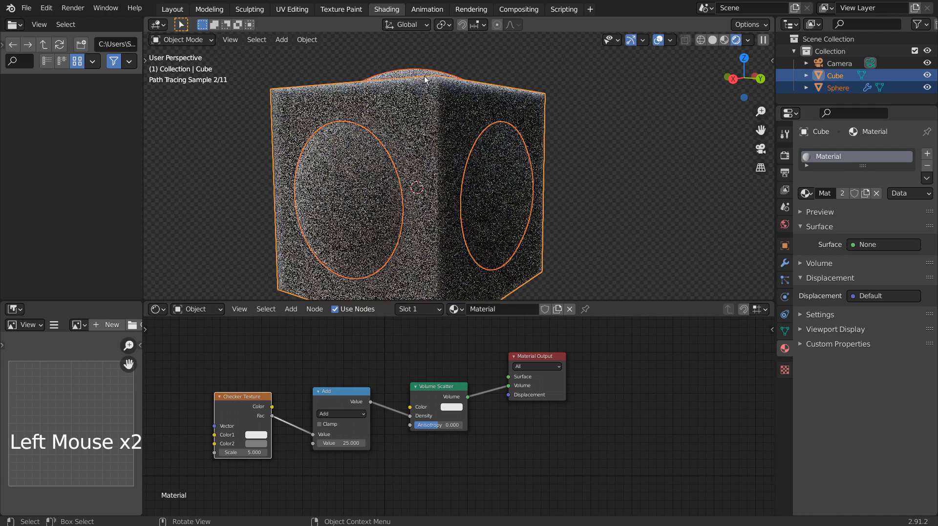
left_click(430, 100)
key("x")
left_click(431, 101)
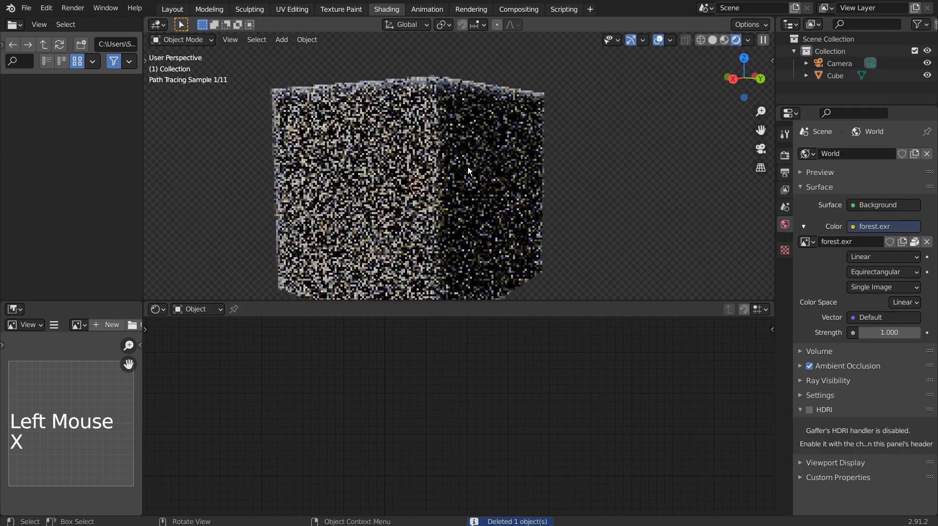
key("ctrl+z")
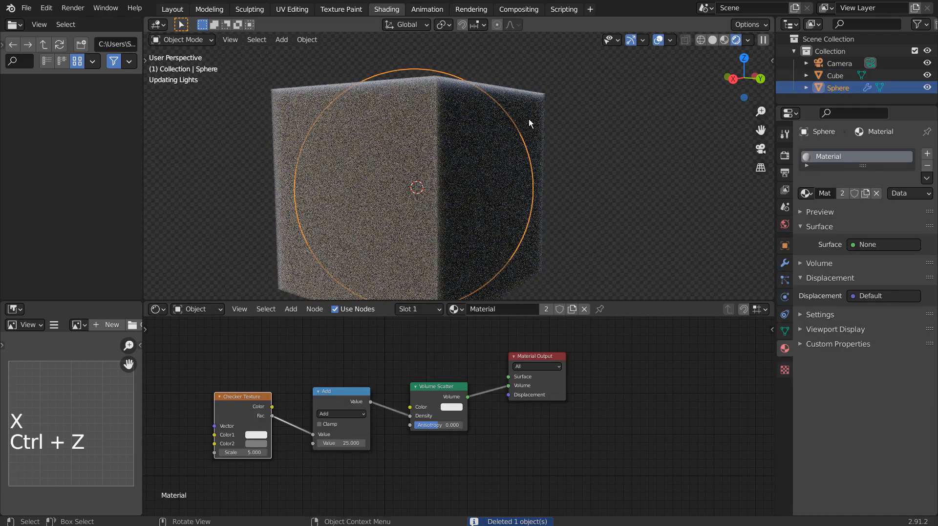
Set the Volume Scatter colour of the cube's material to light pink, with hue 0.875, saturation 0.292 and value 0.906
left_click(529, 121)
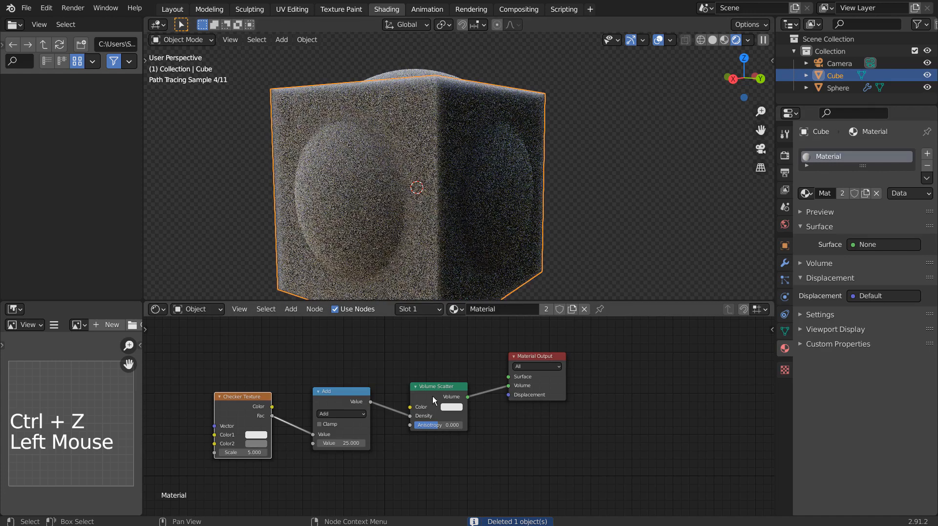
left_click(451, 408)
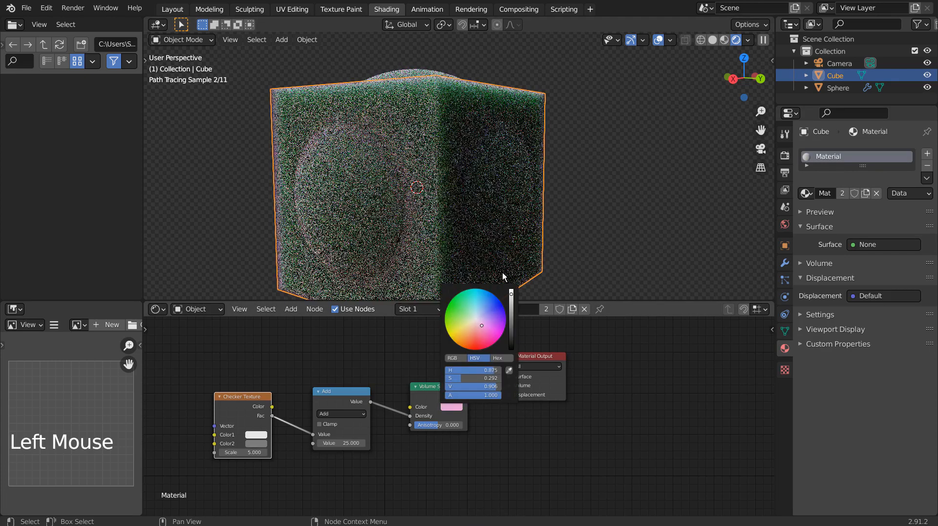
Hide the cube so that only the sphere is rendered in the viewport
left_click(421, 79)
left_click(437, 99)
key("h")
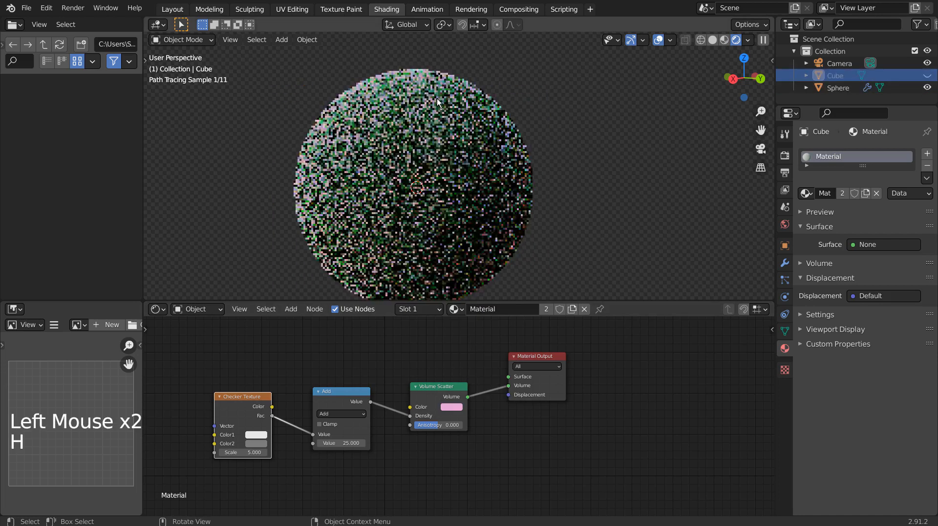
Set the Checker Texture scale to 1
middle_click_drag(418, 195, 491, 175)
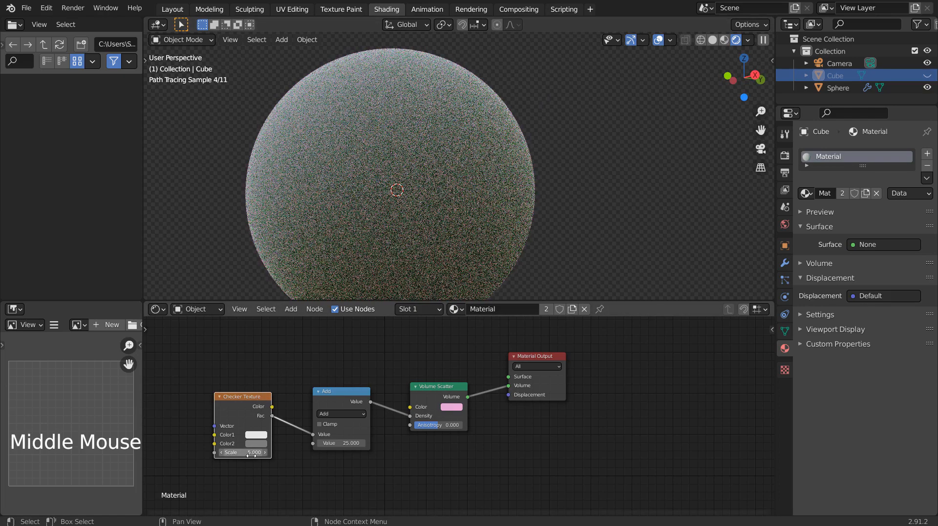
left_click_drag(251, 452, 251, 452)
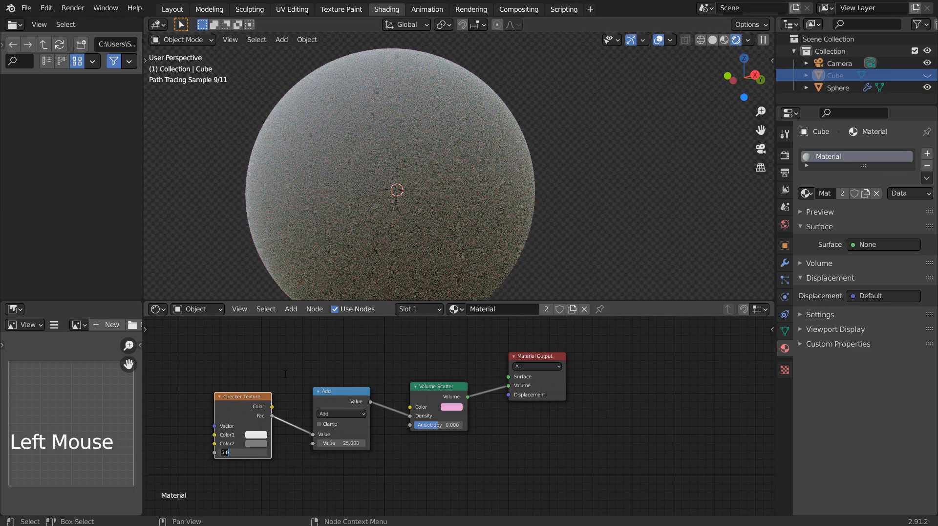
type("1")
key("Return")
Set the Math node's operation to Multiply
middle_click_drag(490, 211, 313, 207)
middle_click_drag(493, 210, 431, 174)
middle_click_drag(366, 205, 481, 208)
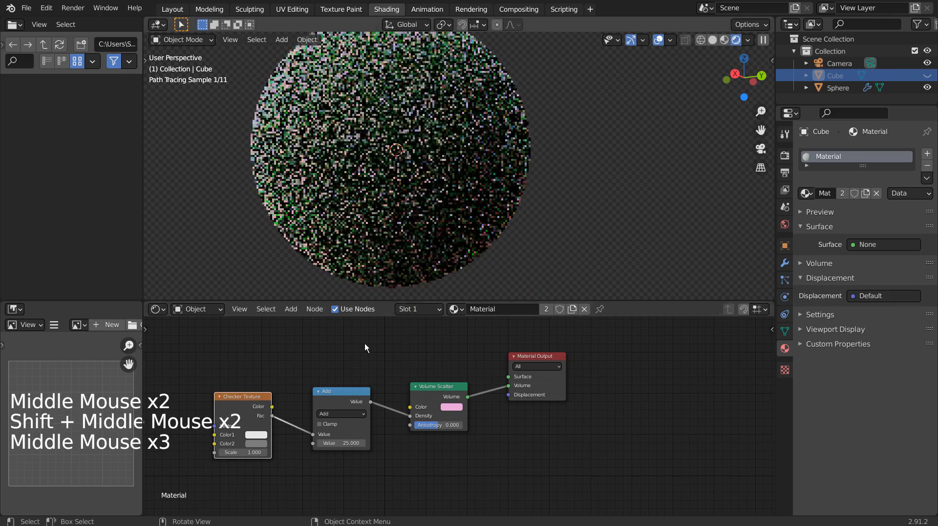
left_click(342, 413)
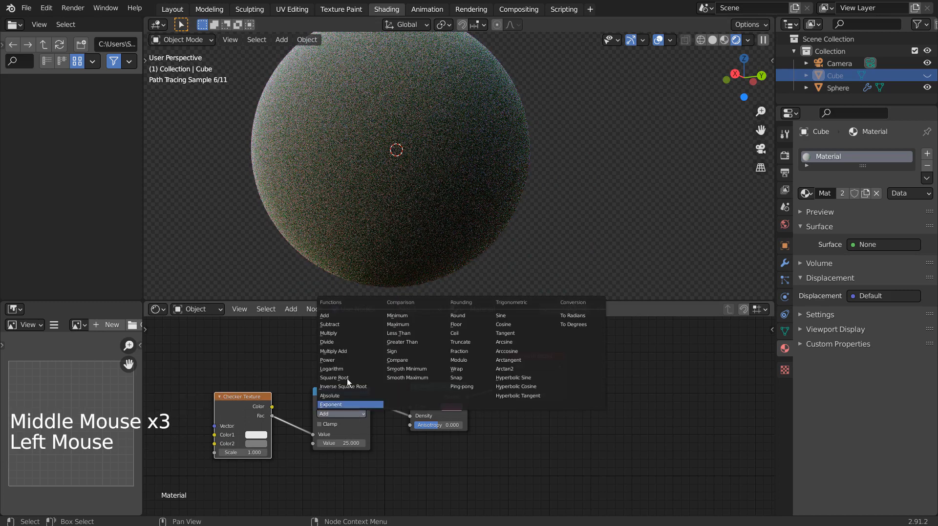
left_click(345, 332)
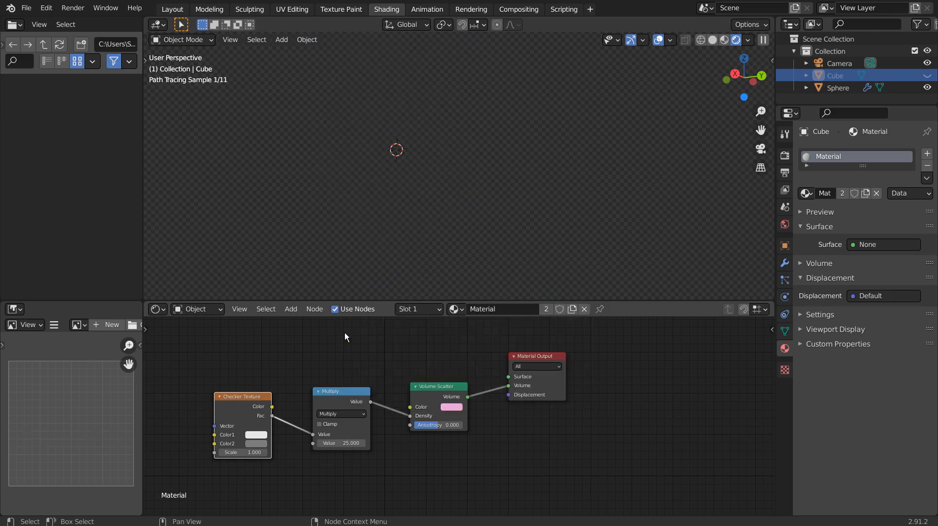
Show the hidden cube again in the viewport alongside the sphere
middle_click(380, 180)
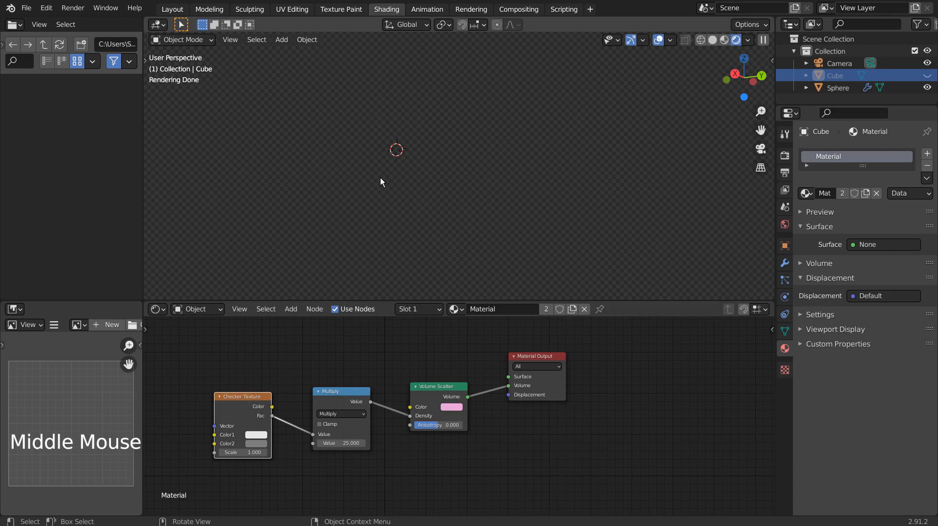
middle_click_drag(381, 180, 479, 176)
scroll(459, 184, "down", 4)
middle_click(479, 176)
left_click(928, 75)
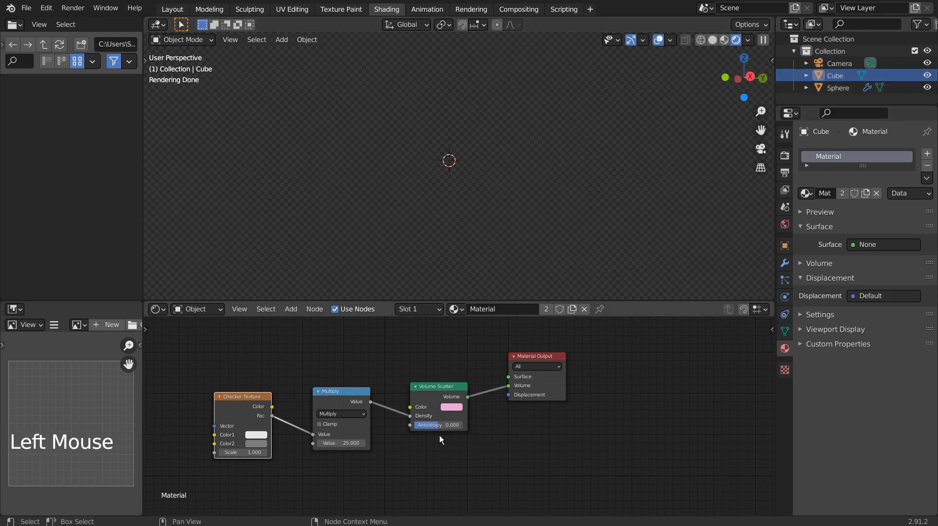
Set the Checker Texture scale to 5
double_click(249, 451)
type("5")
key("Return")
scroll(509, 192, "up", 2)
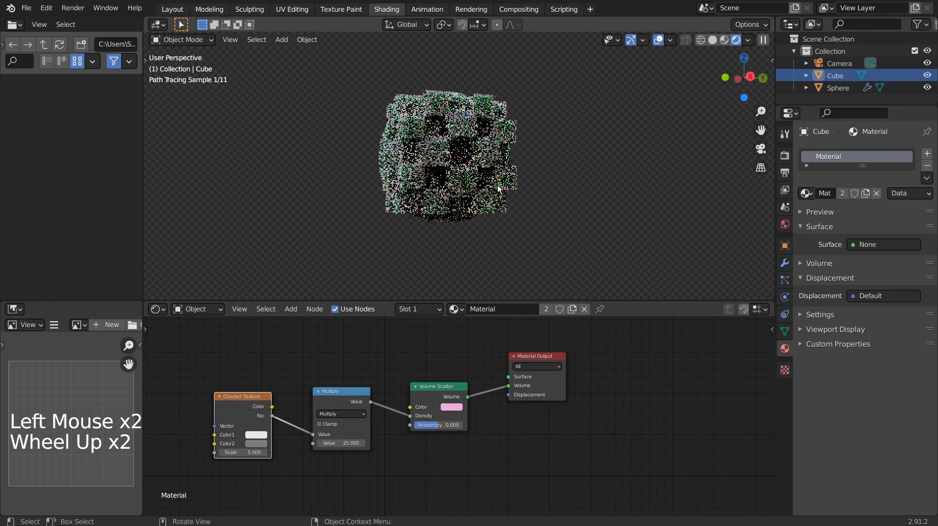
scroll(498, 188, "up", 2)
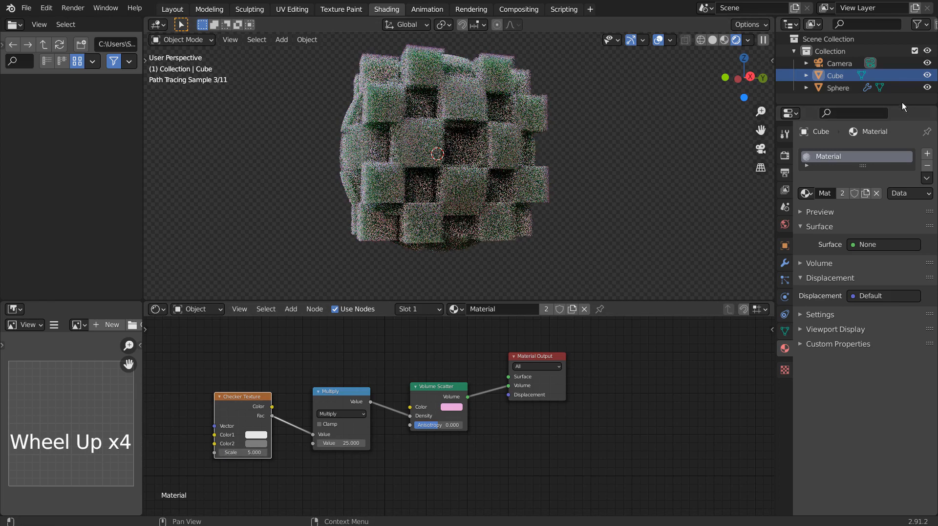
Hide the sphere and view the cube's checker volume on its own from an angle
left_click(927, 87)
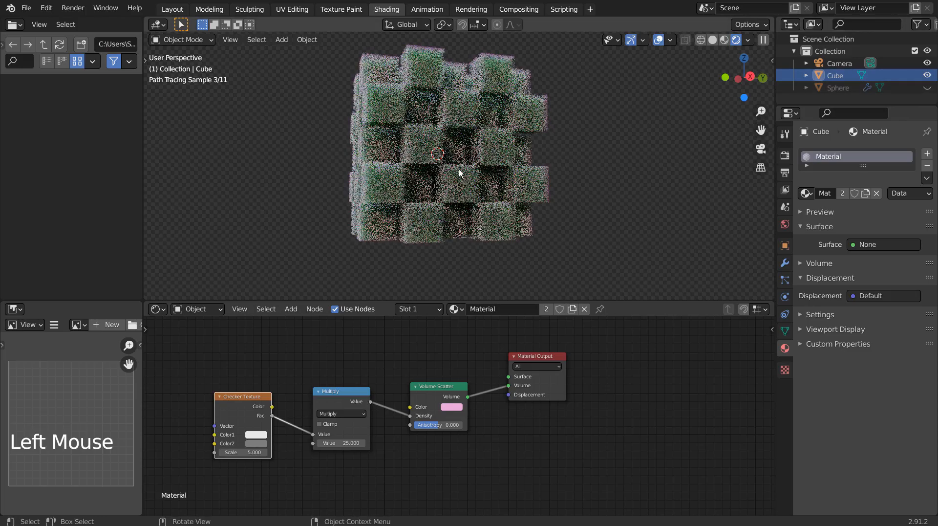
middle_click_drag(469, 186, 486, 201)
scroll(562, 189, "up", 3)
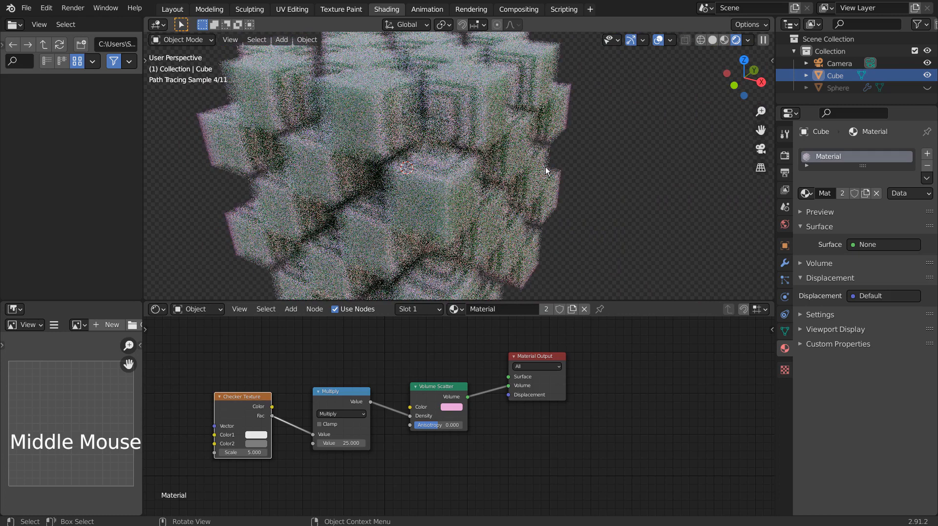
scroll(546, 166, "down", 1)
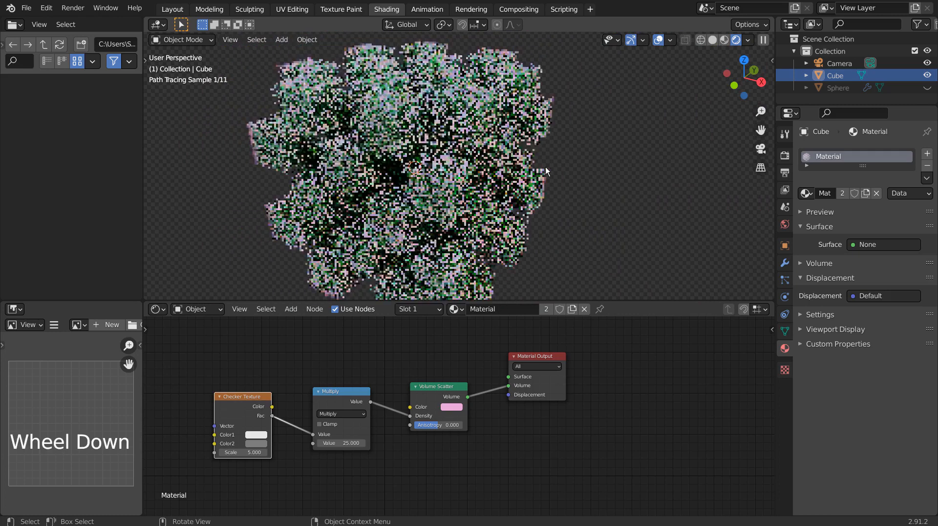
Try yellow as the Volume Scatter colour and settle on light green
left_click(454, 407)
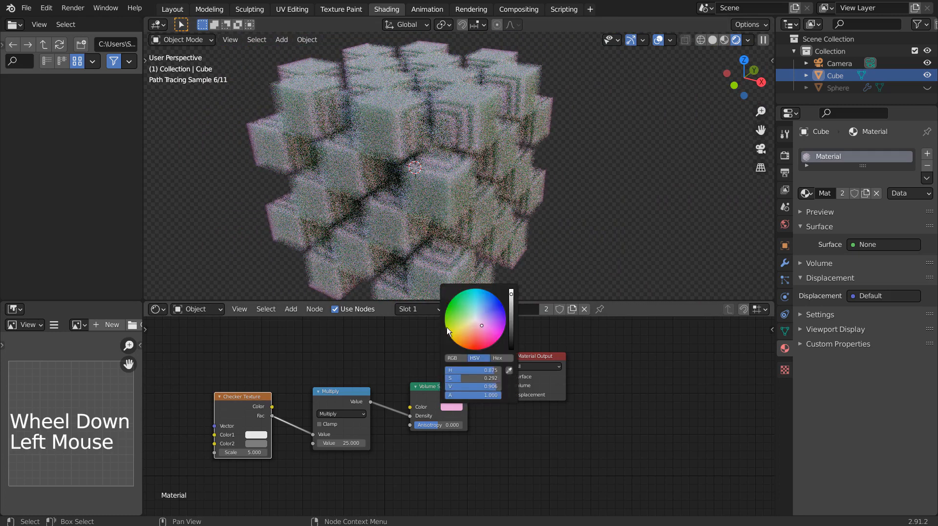
left_click(457, 331)
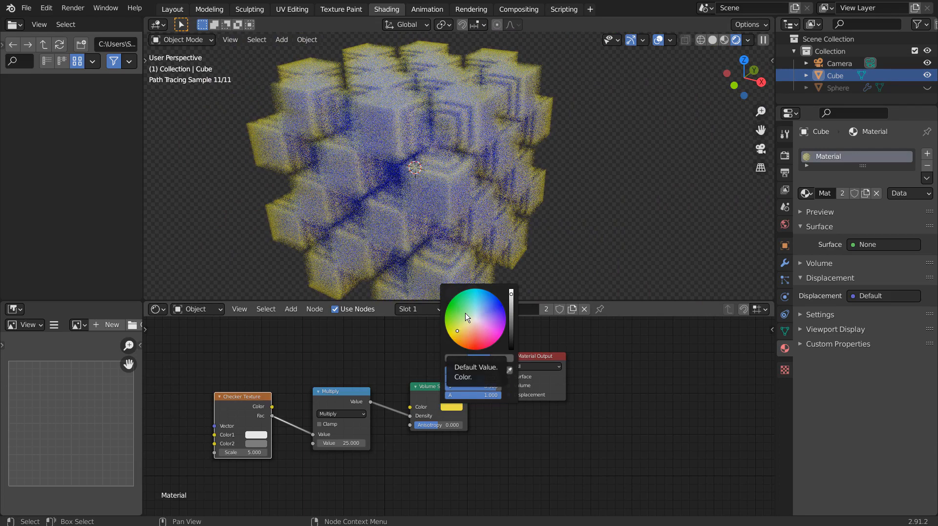
left_click(467, 316)
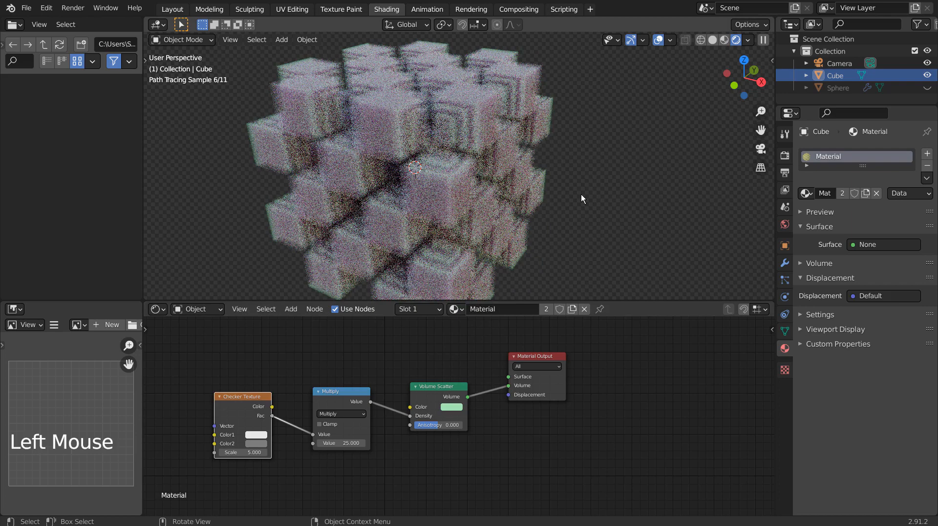
Show the sphere again and scale it up uniformly by about 1.23
scroll(581, 195, "down", 3)
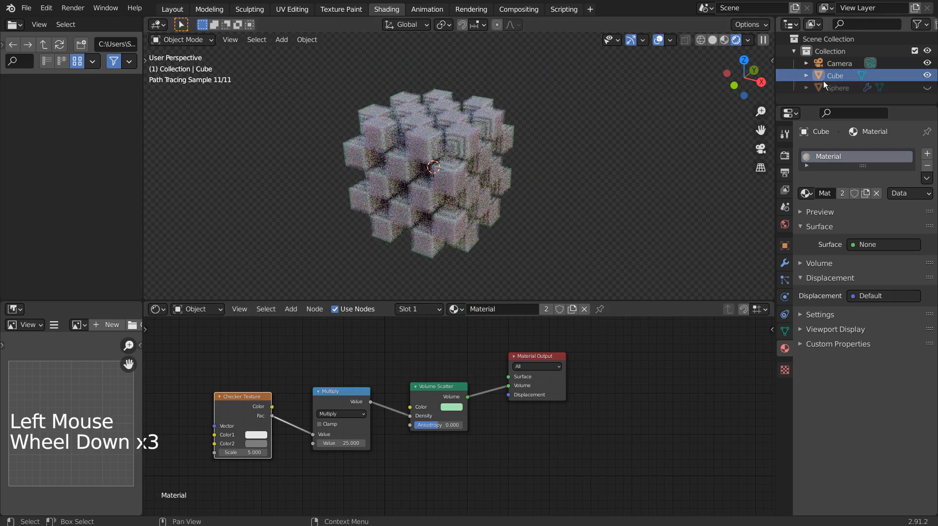
left_click(927, 88)
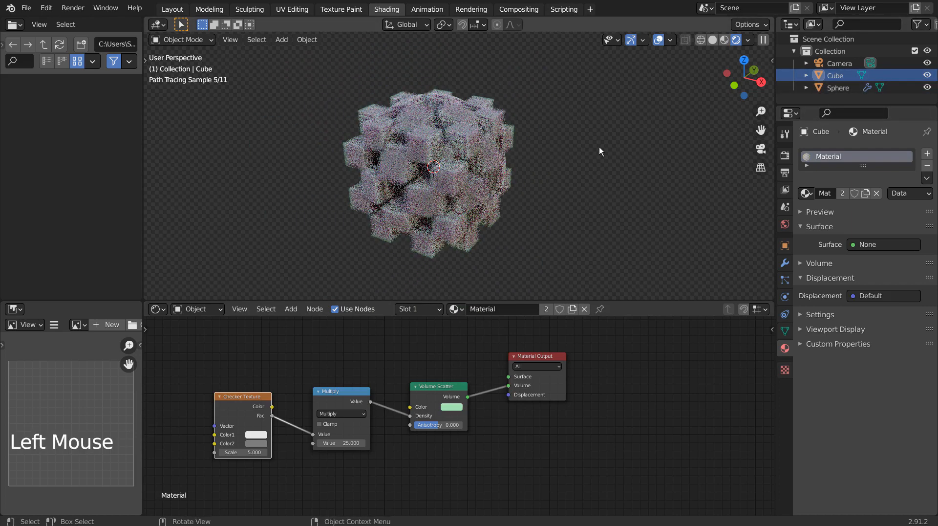
left_click(838, 89)
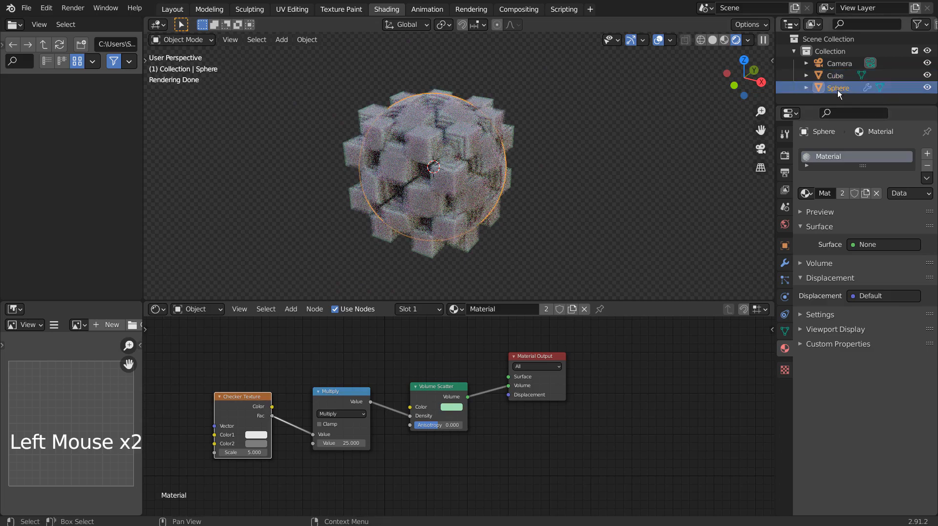
key("s")
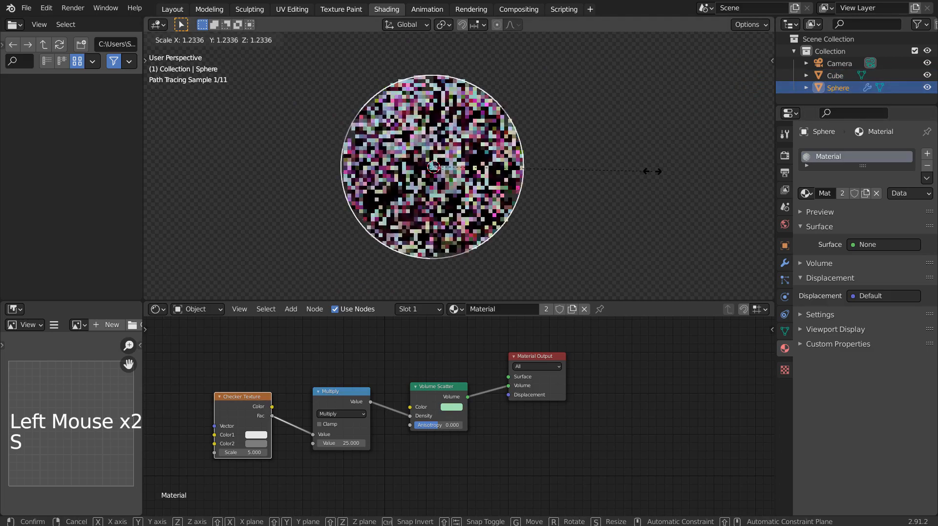
left_click(653, 175)
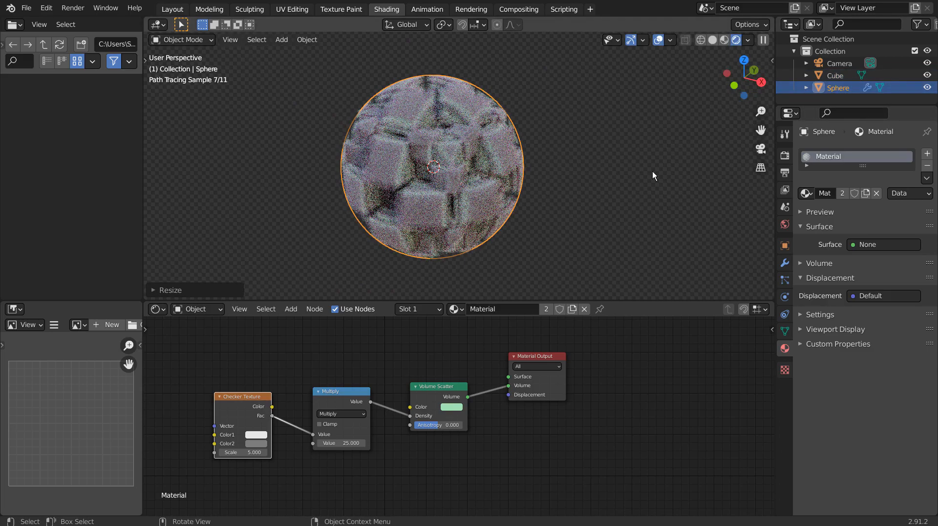
Shrink the sphere slightly in two passes, by factors of about 0.95 and about 0.93
scroll(653, 175, "up", 1)
scroll(652, 175, "up", 1)
key("s")
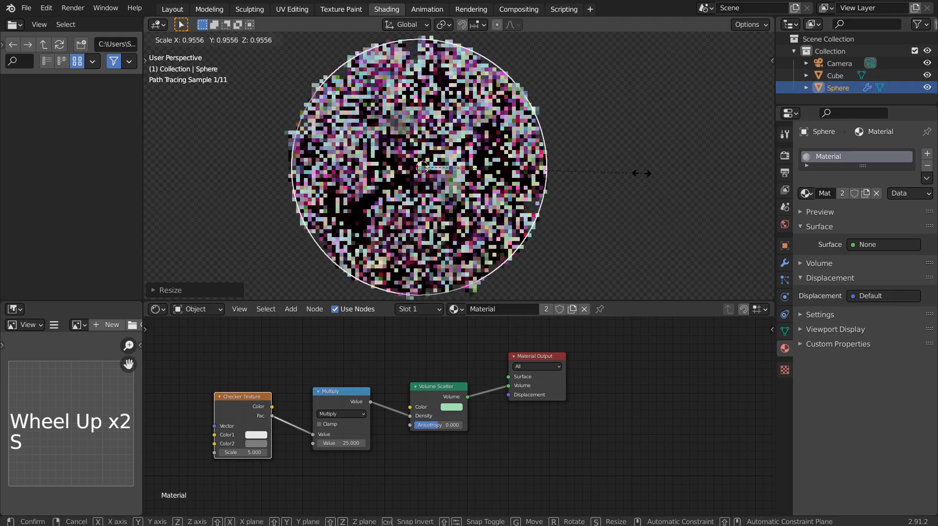
left_click(638, 174)
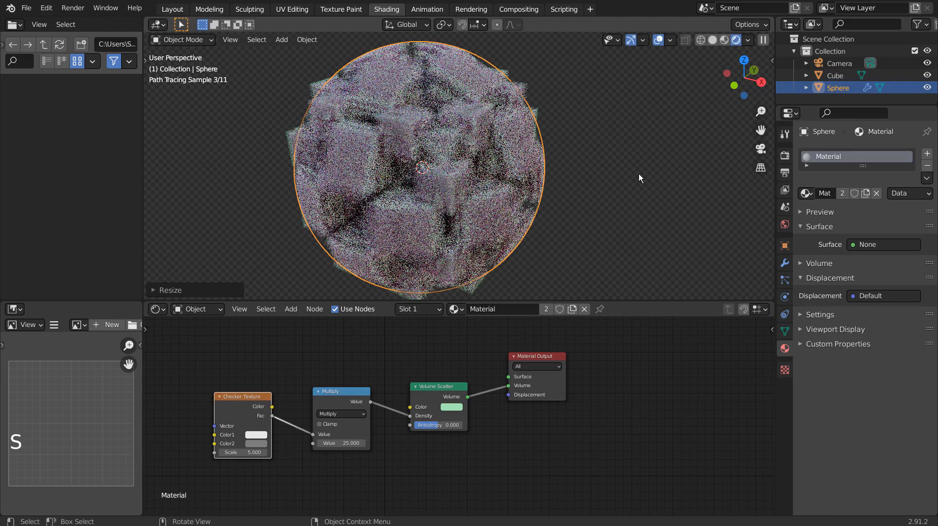
scroll(639, 175, "up", 2)
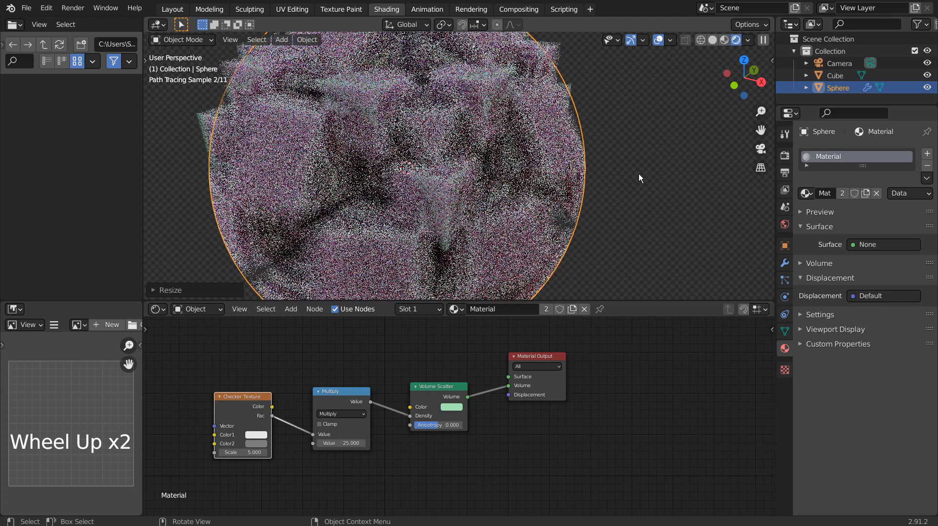
key("s")
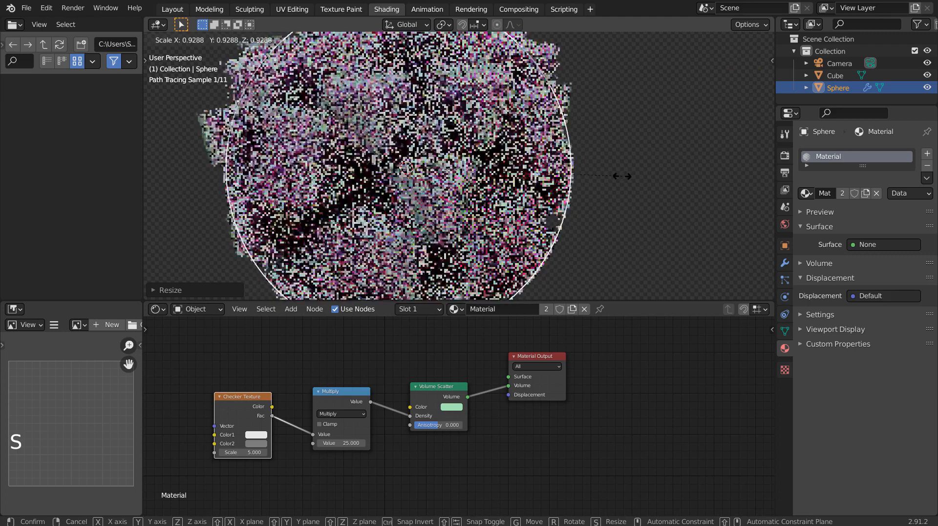
left_click(639, 179)
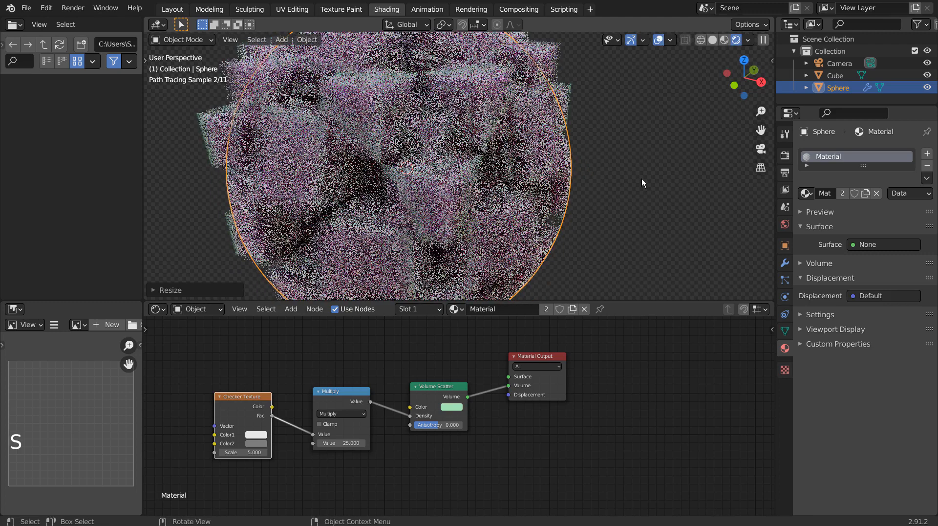
Hide the cube and examine the sphere's checker volume alone from several sides
left_click(927, 75)
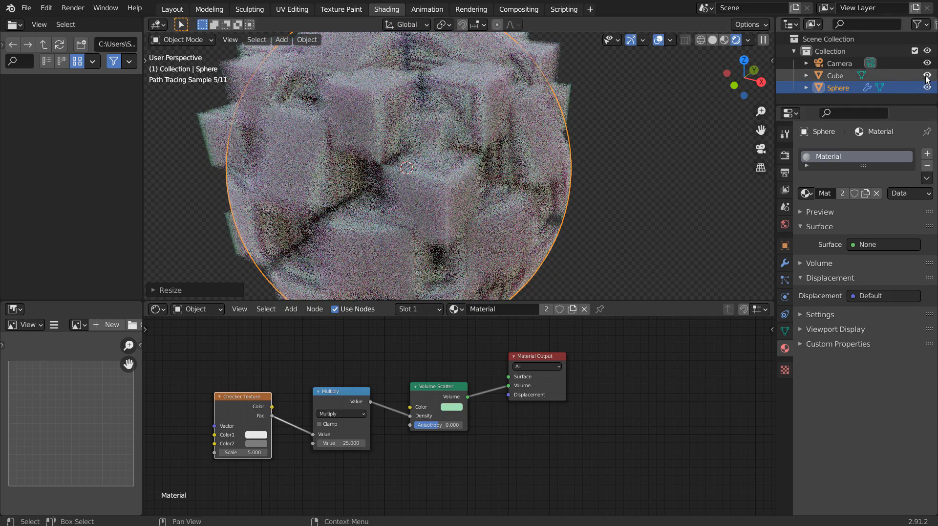
left_click(639, 155)
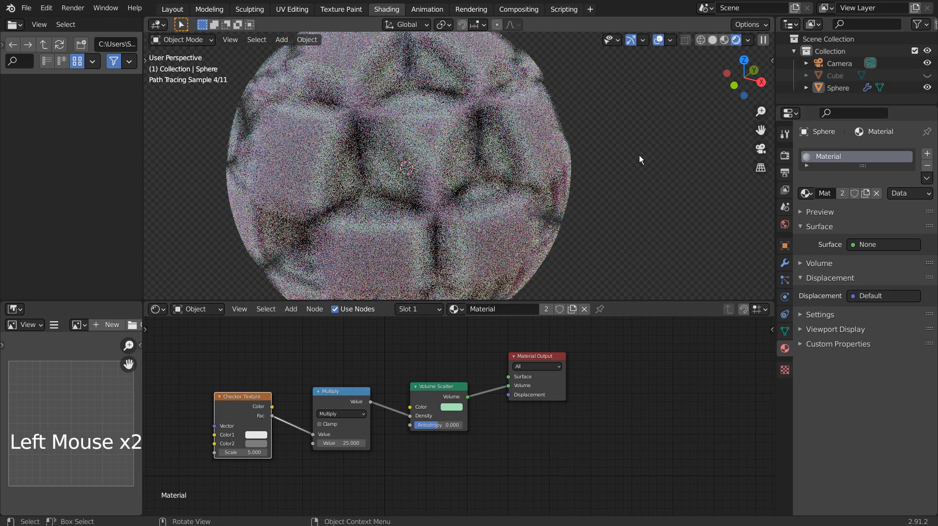
scroll(639, 155, "down", 3)
middle_click_drag(640, 155, 509, 182)
middle_click(578, 166)
middle_click(578, 166)
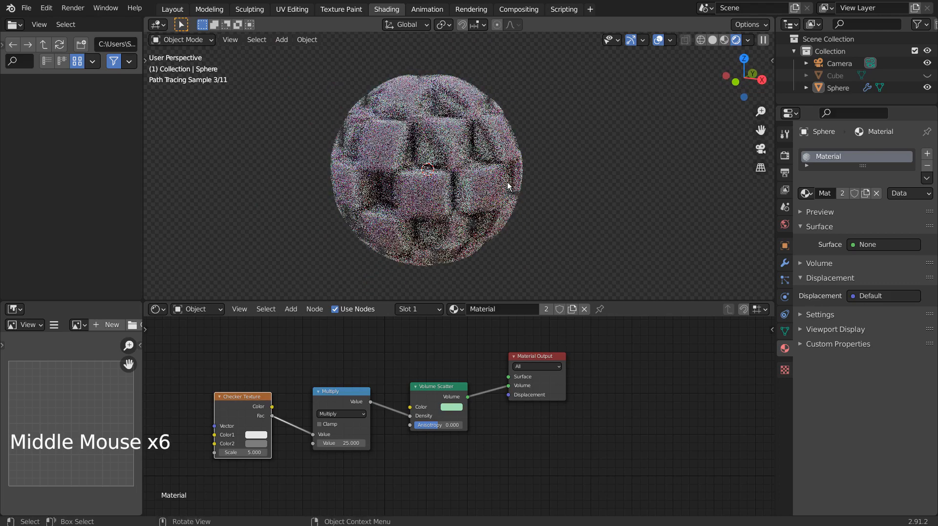
scroll(507, 182, "up", 2)
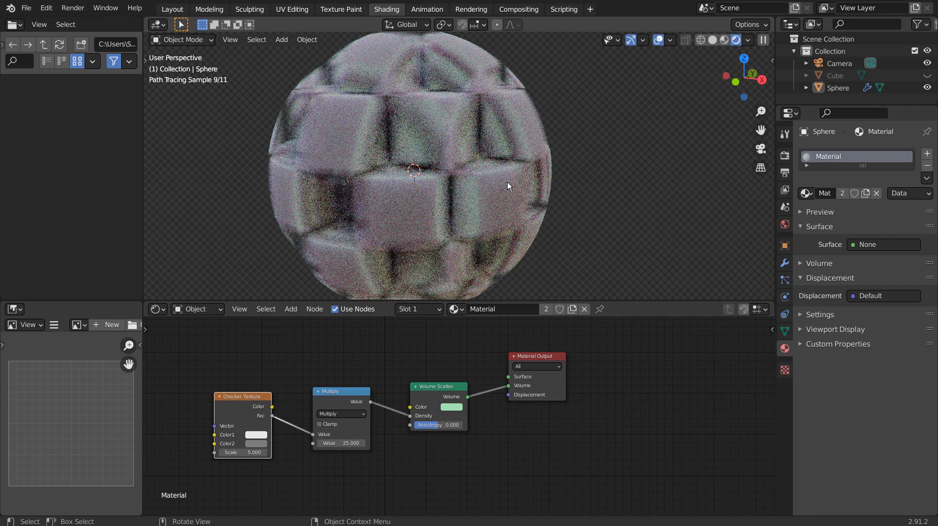
scroll(508, 182, "down", 2)
middle_click_drag(532, 198, 403, 198)
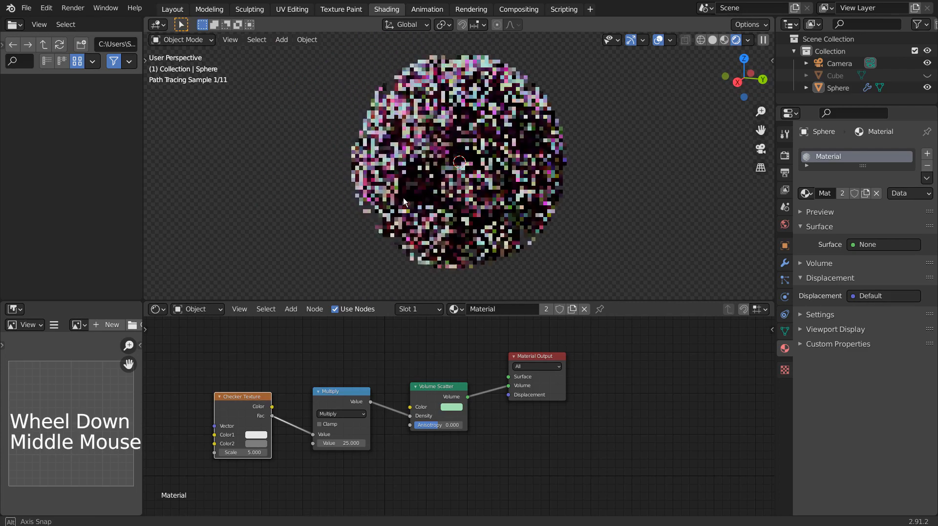
middle_click_drag(468, 197, 514, 199)
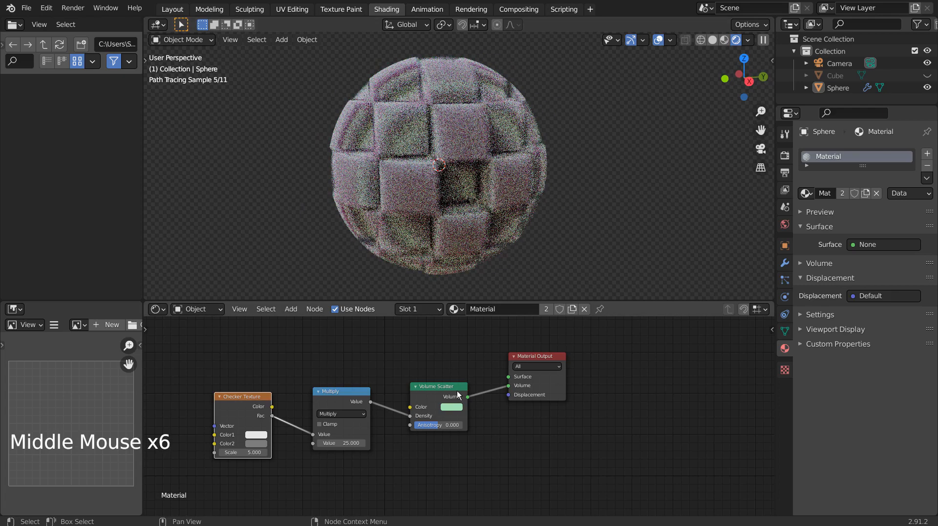
Try Checker Texture scales of 1 and 3 on the sphere
left_click(238, 453)
key("Return")
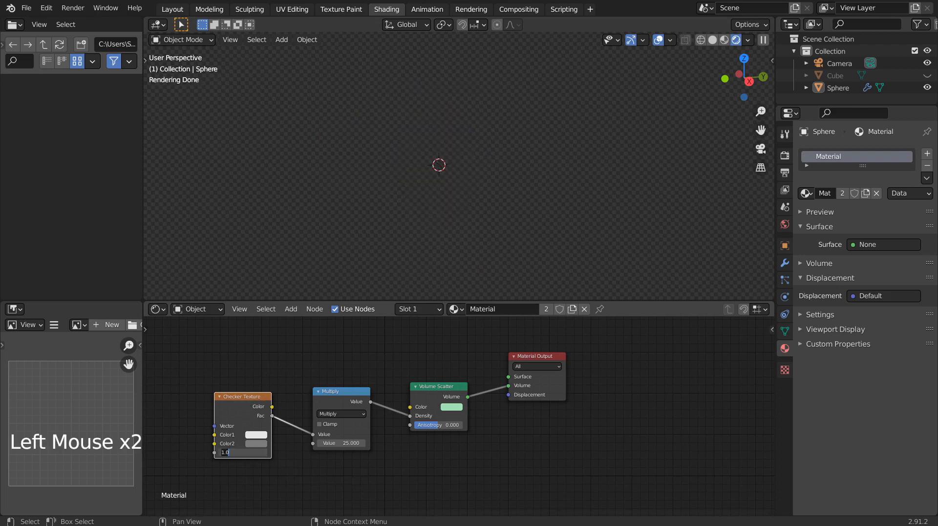
type("3")
key("Return")
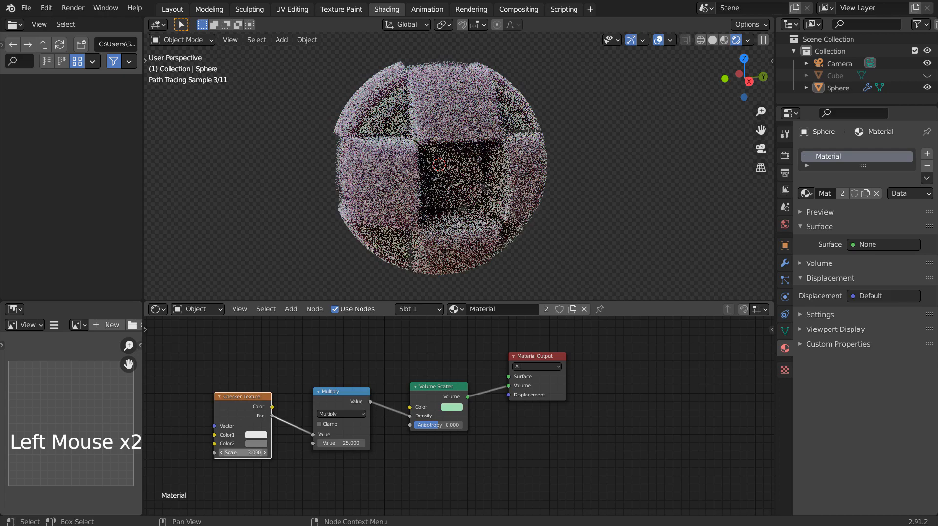
Set the Checker Texture scale to 2 and view the sphere from several sides
left_click(238, 452)
type("2")
key("Return")
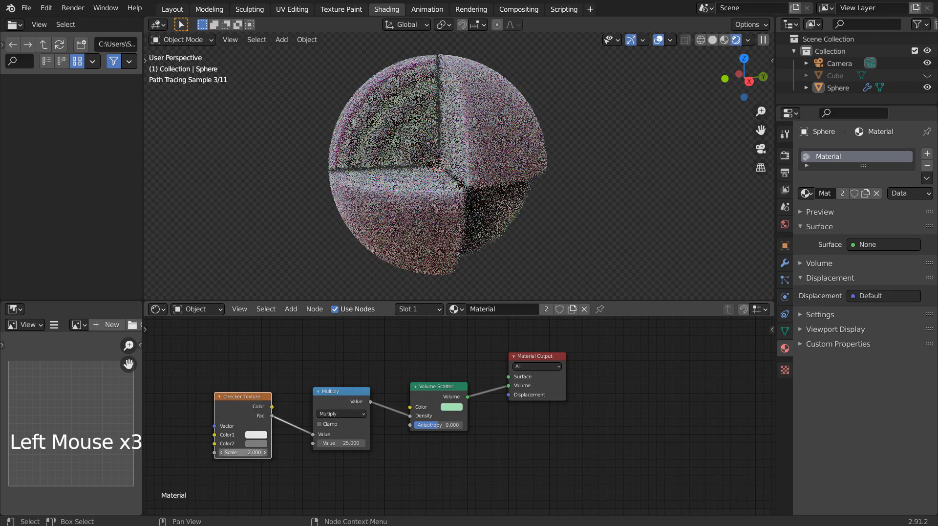
middle_click_drag(333, 228, 453, 230)
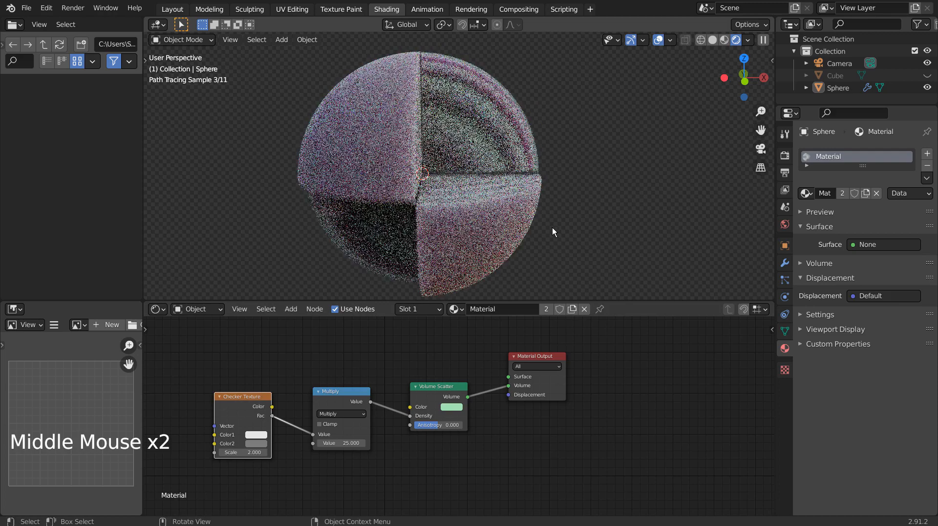
middle_click_drag(560, 230, 479, 237)
middle_click_drag(405, 224, 418, 286)
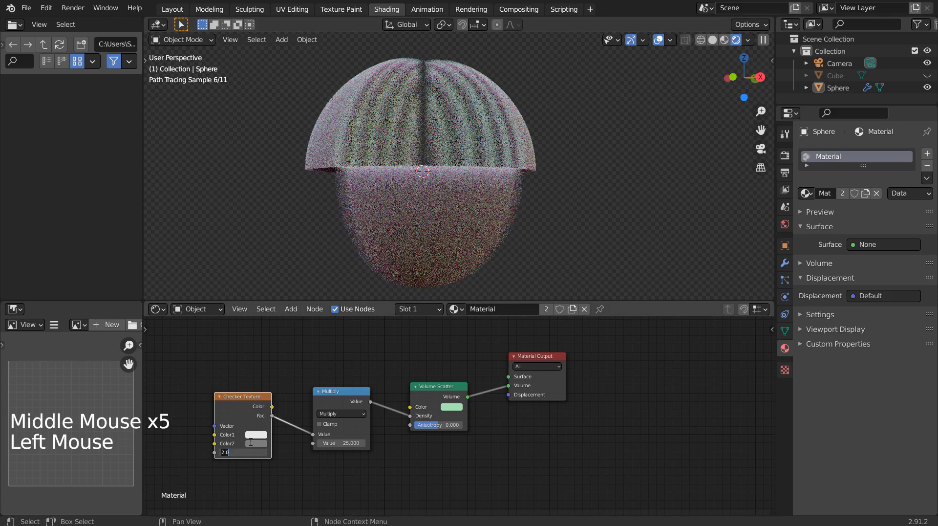
Try Checker Texture scales of 8 and 3 on the sphere
key("Return")
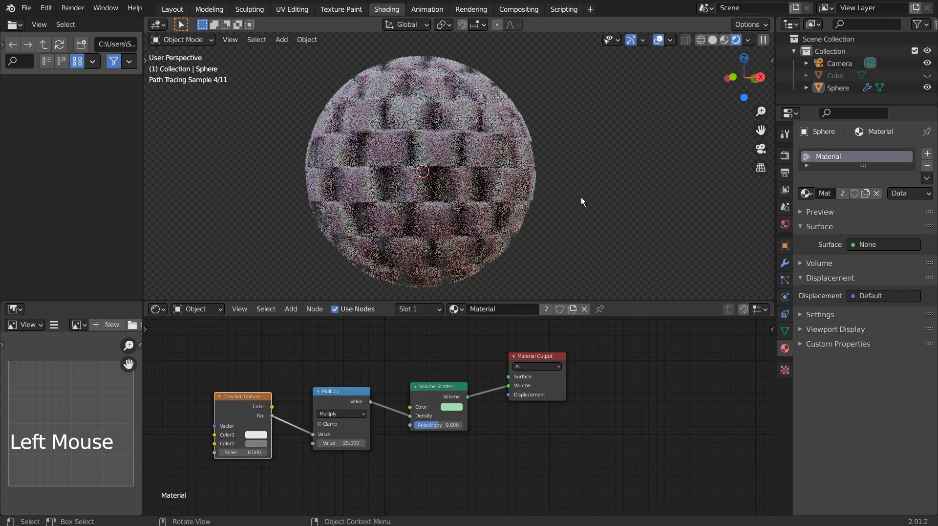
middle_click_drag(398, 186, 518, 211)
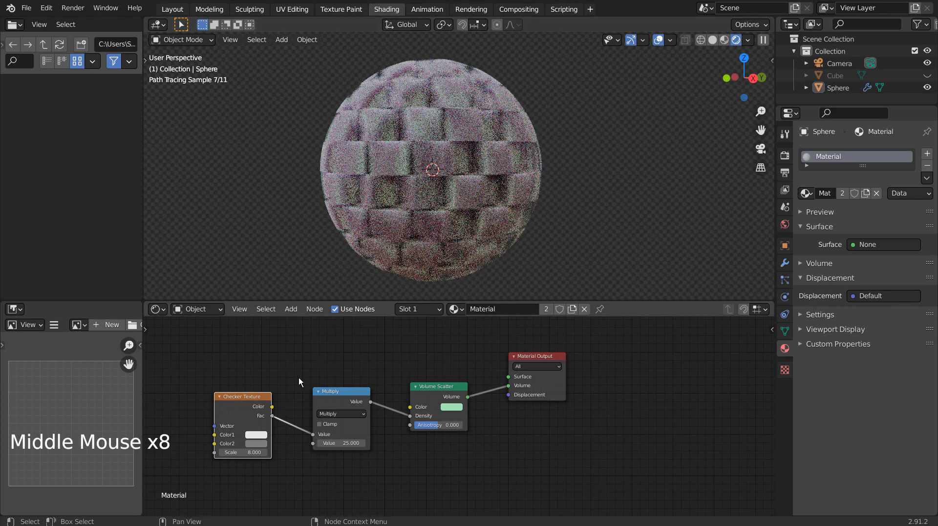
left_click(250, 452)
type("3")
key("Return")
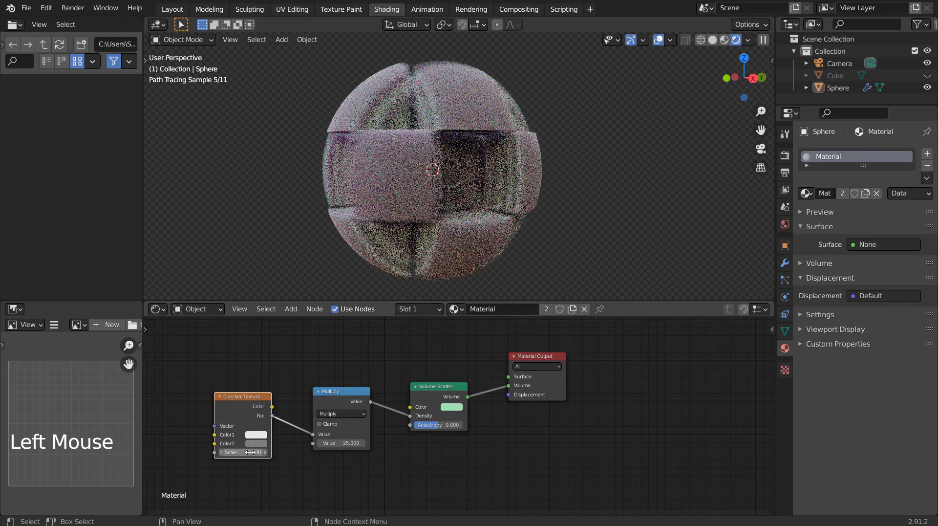
Try a Checker Texture scale of 4 and settle on 5
left_click(252, 451)
type("4")
key("Return")
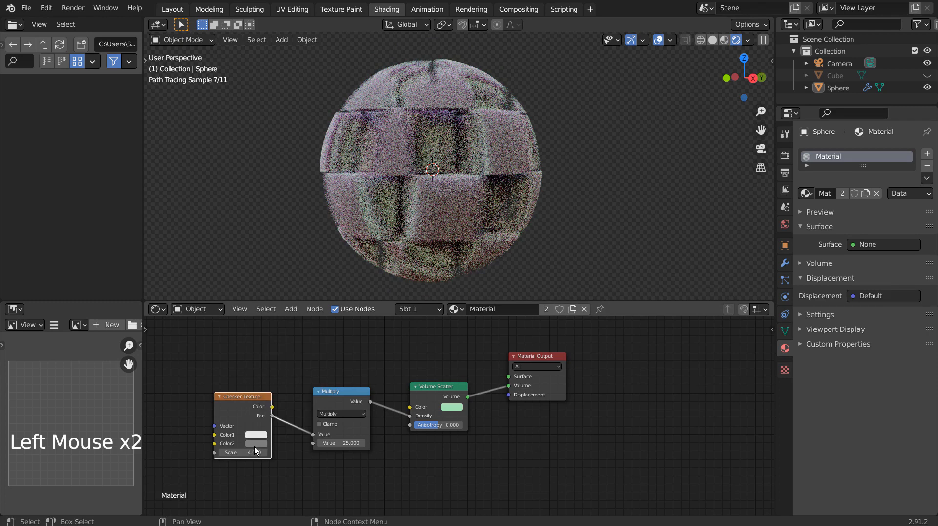
type("5")
key("Return")
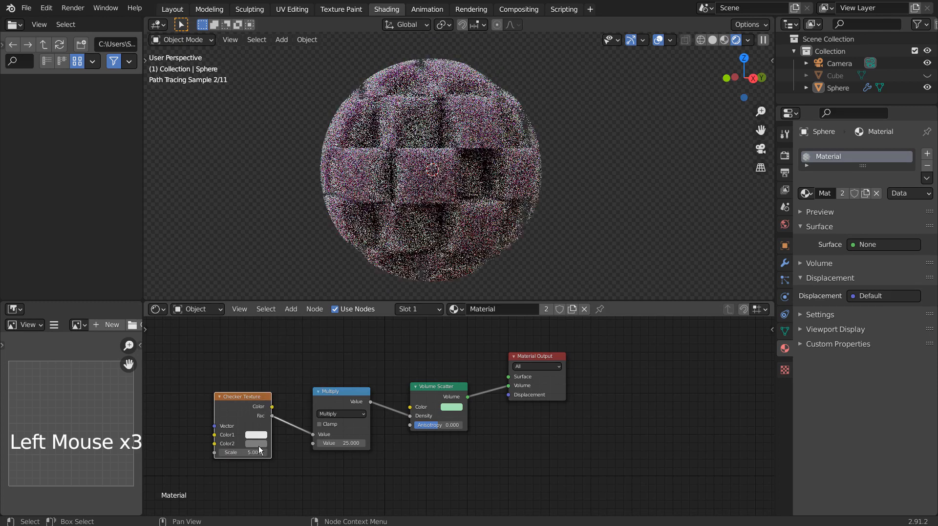